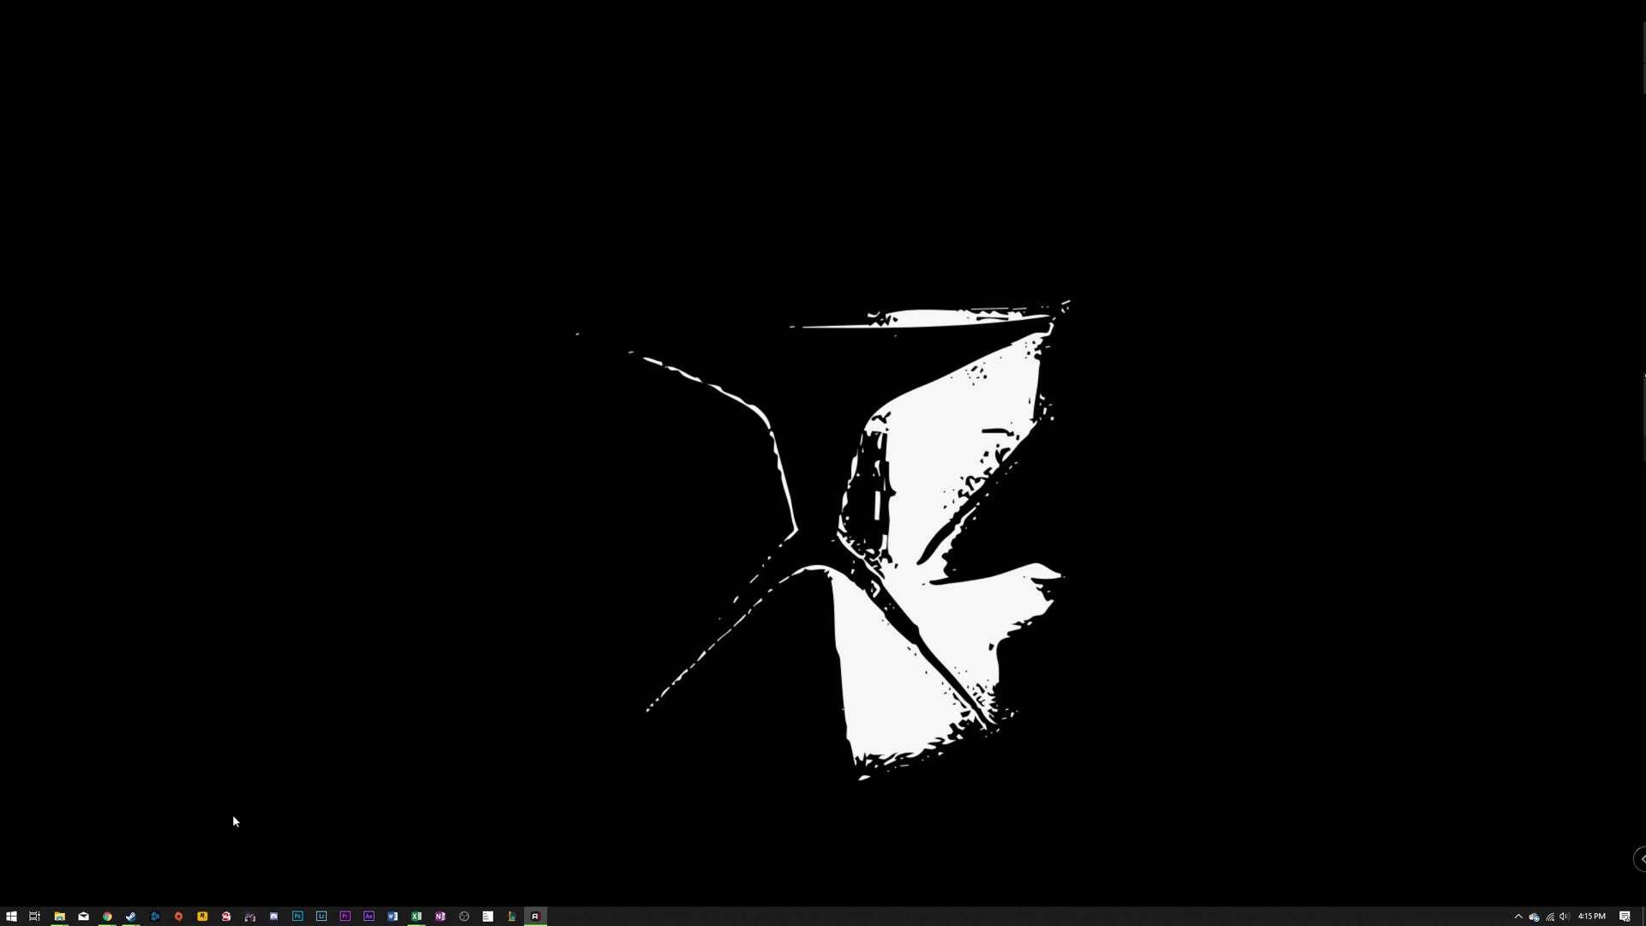
Bring Chrome back and review the 7-Zip 19.00 32-bit and 64-bit download links on 7-zip.org
mouse_move(114, 914)
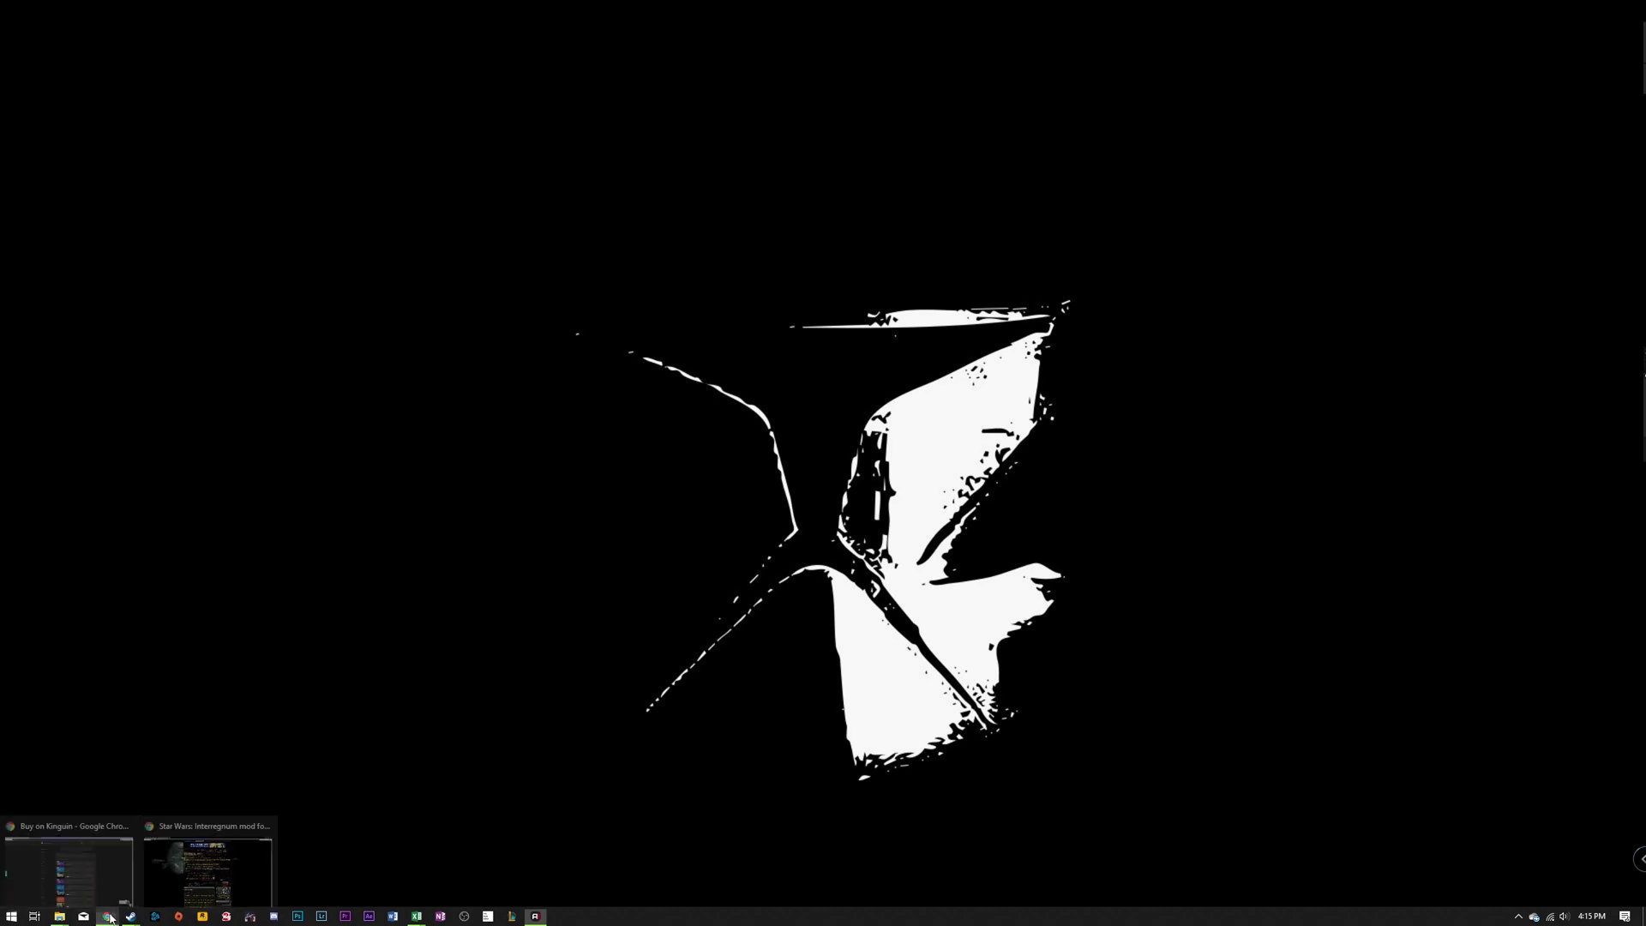
left_click(183, 852)
left_click(59, 12)
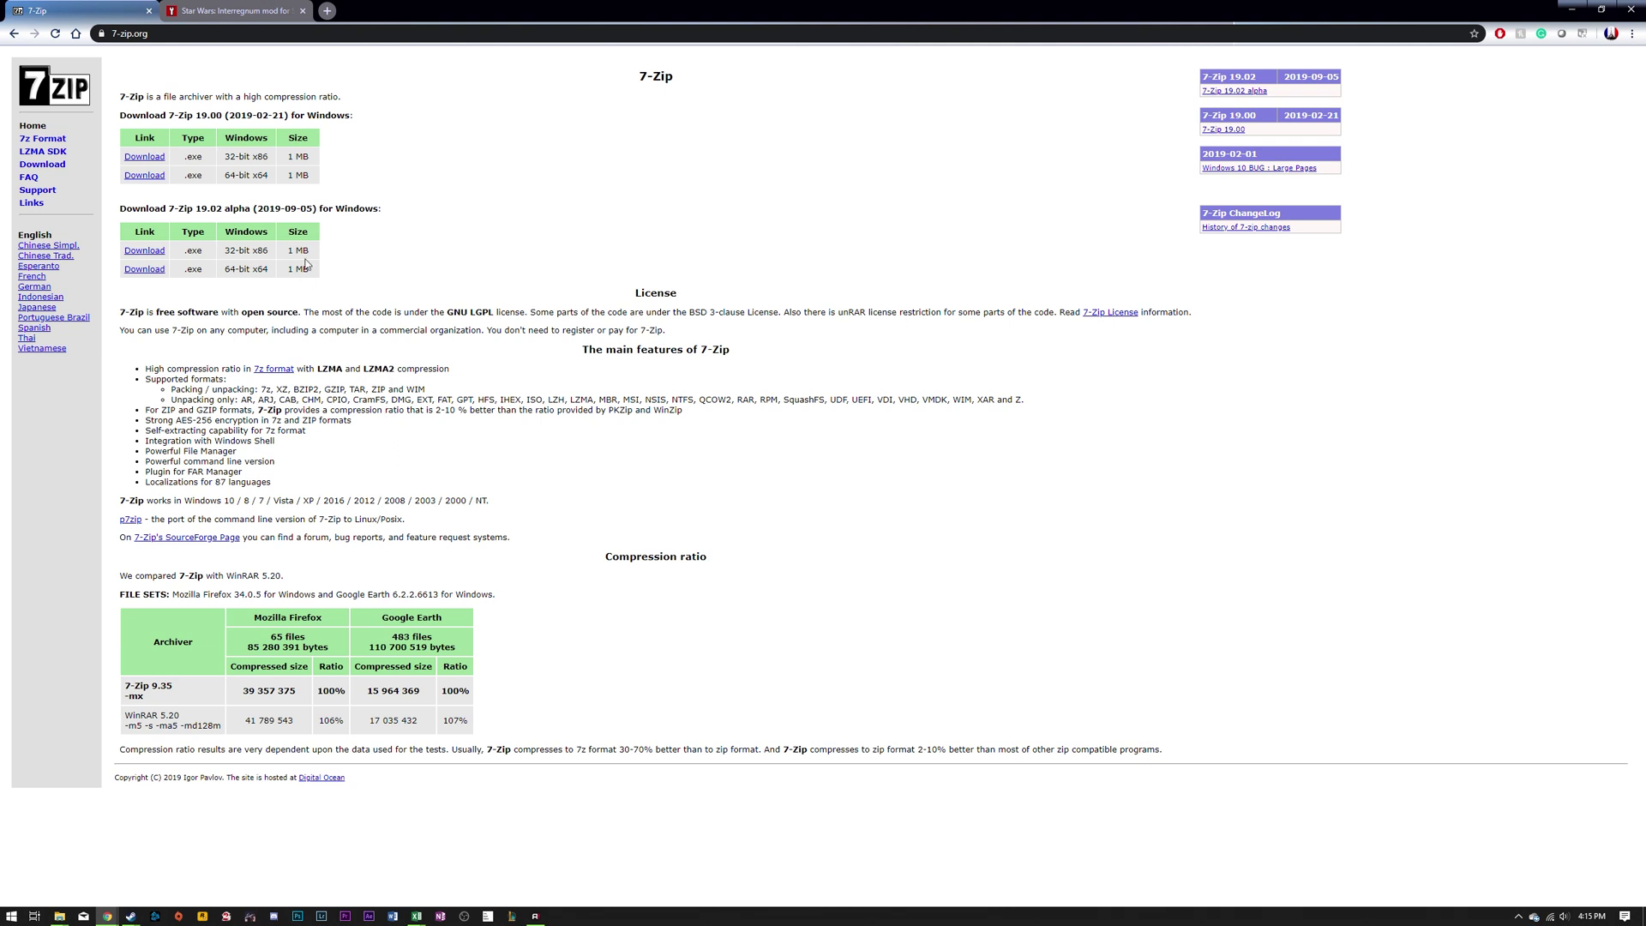
left_click_drag(334, 180, 138, 155)
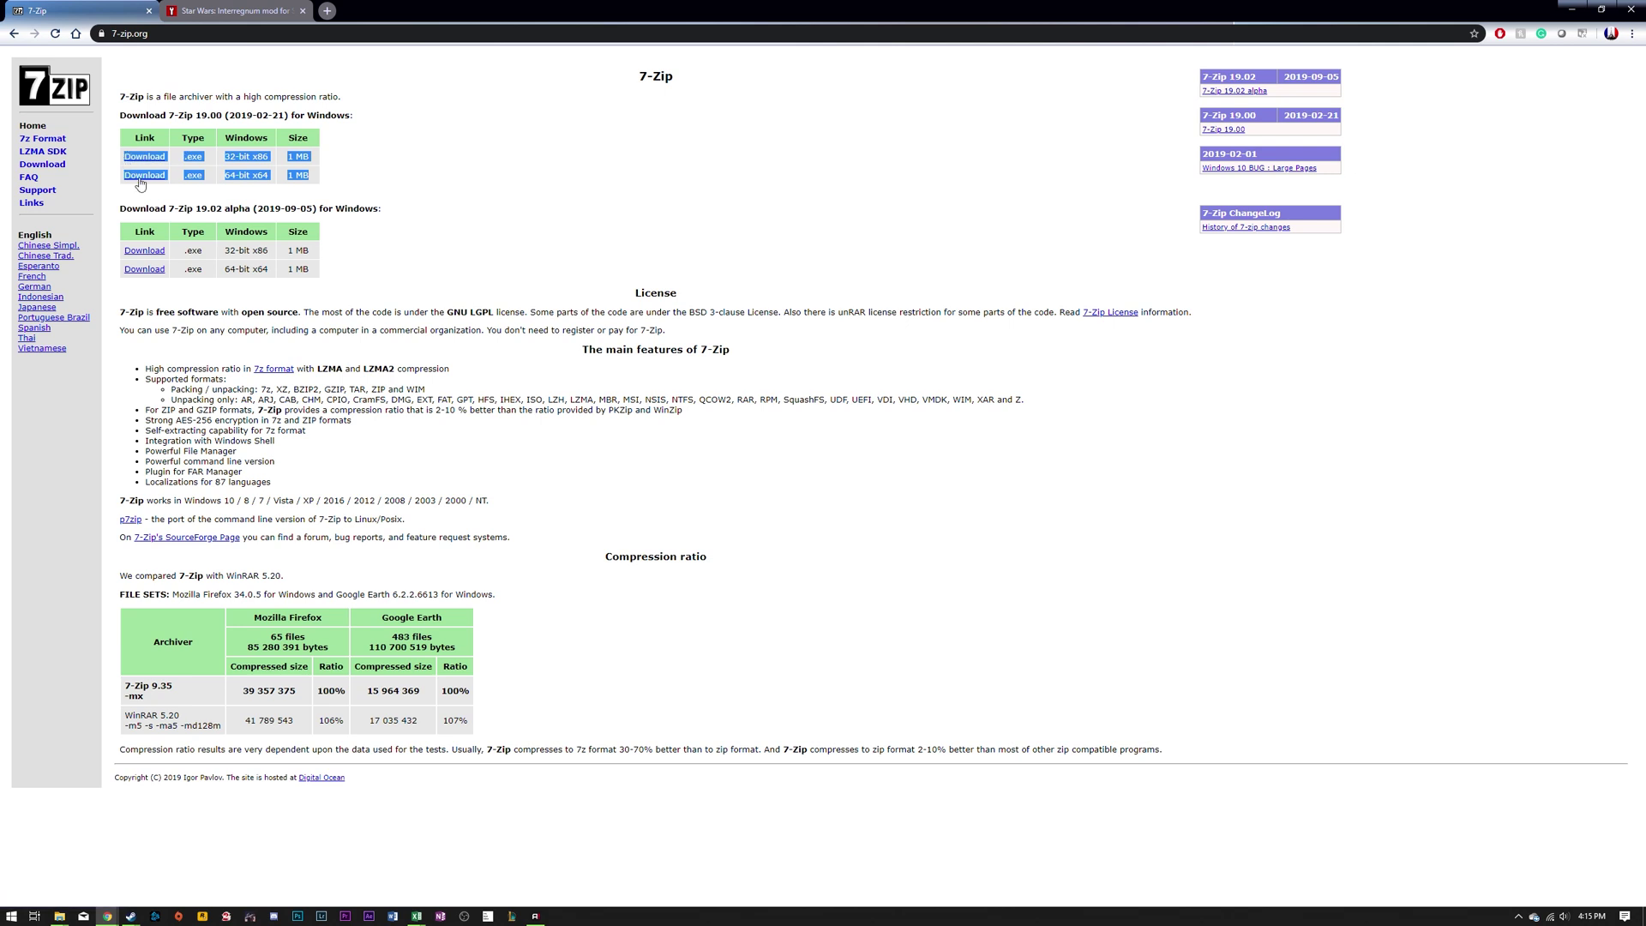
left_click(395, 188)
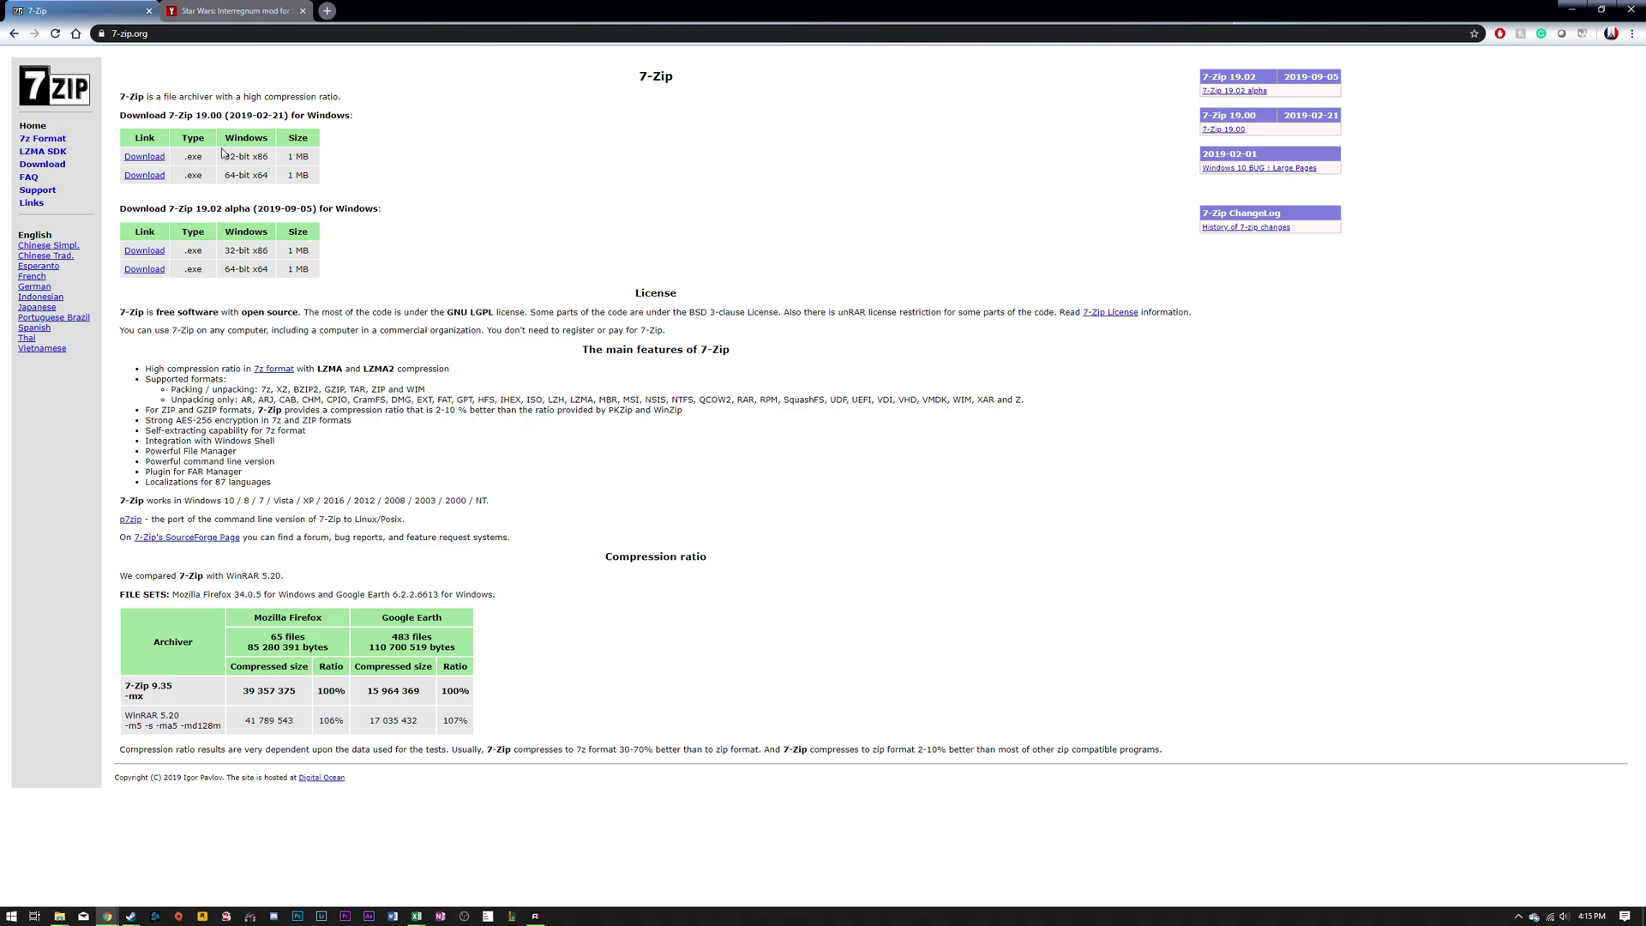
Look over the Star Wars: Interregnum ModDB page and its Galaxy Forge 3.4 title, ending at the top
left_click(270, 9)
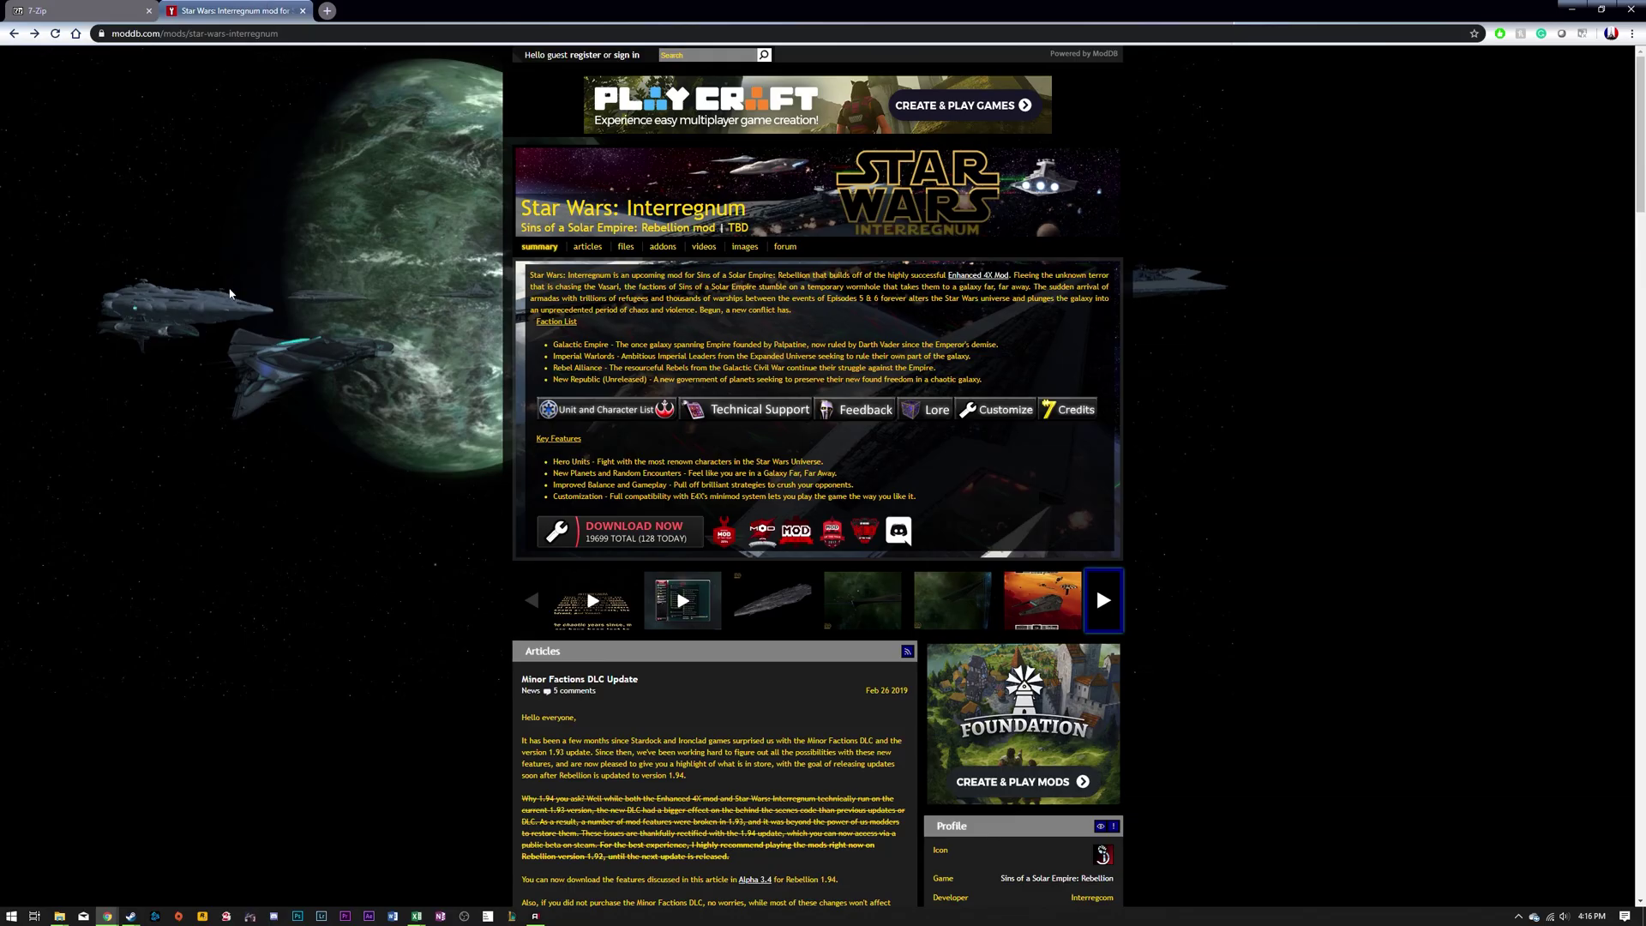
scroll(750, 399, "down", 2)
scroll(750, 398, "up", 2)
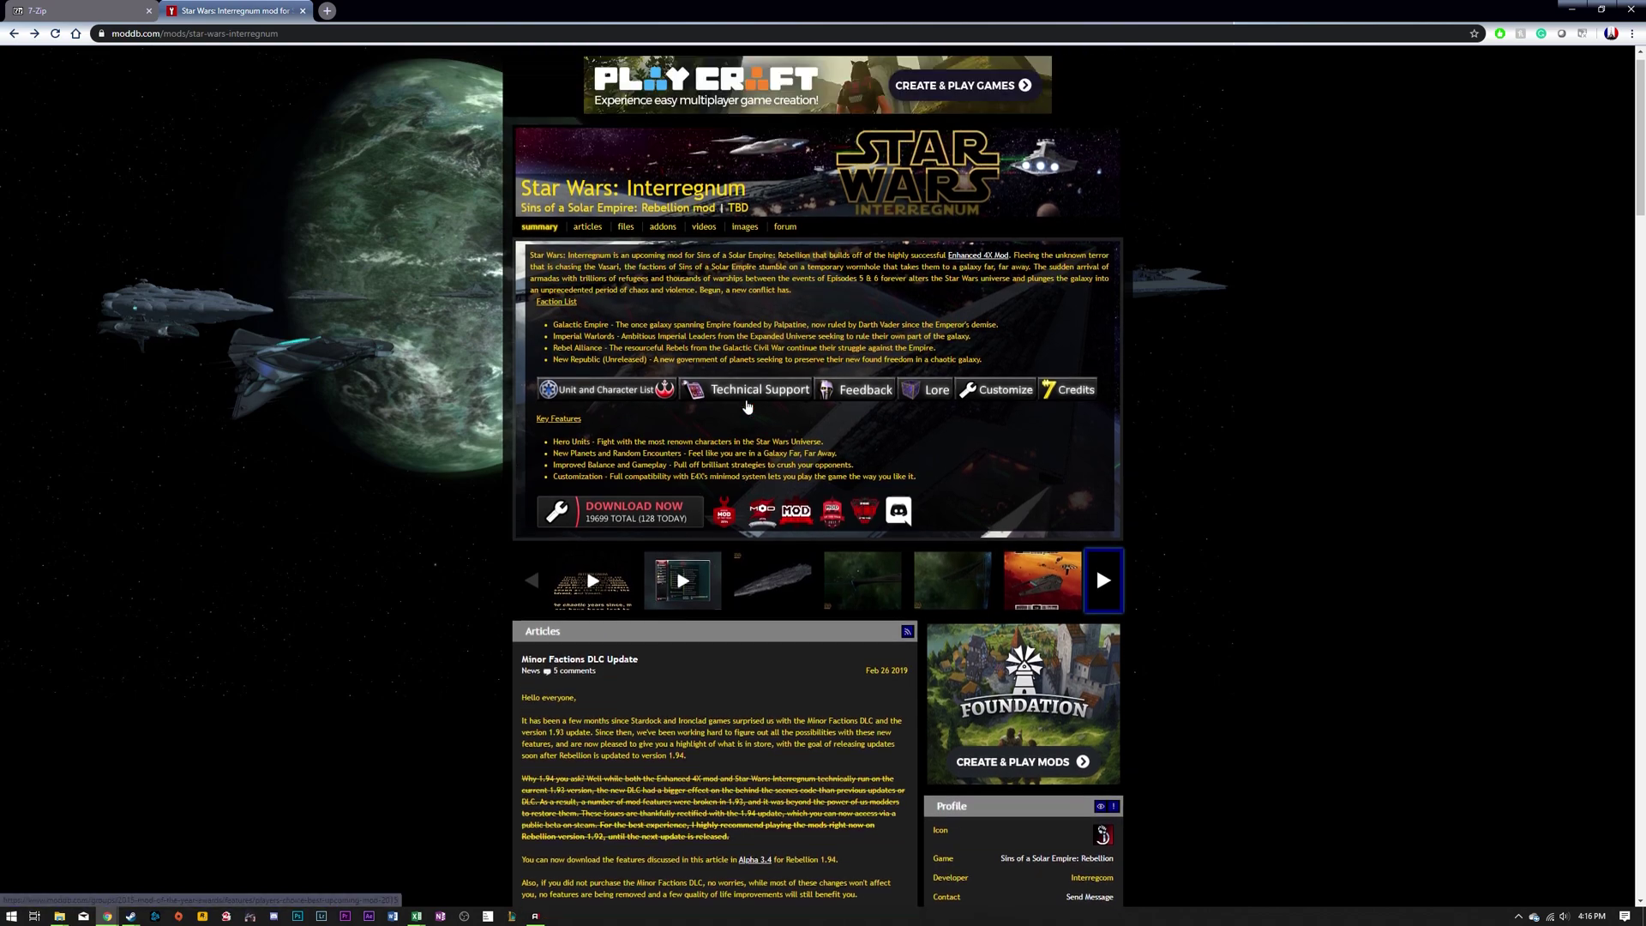
left_click_drag(1638, 178, 1638, 625)
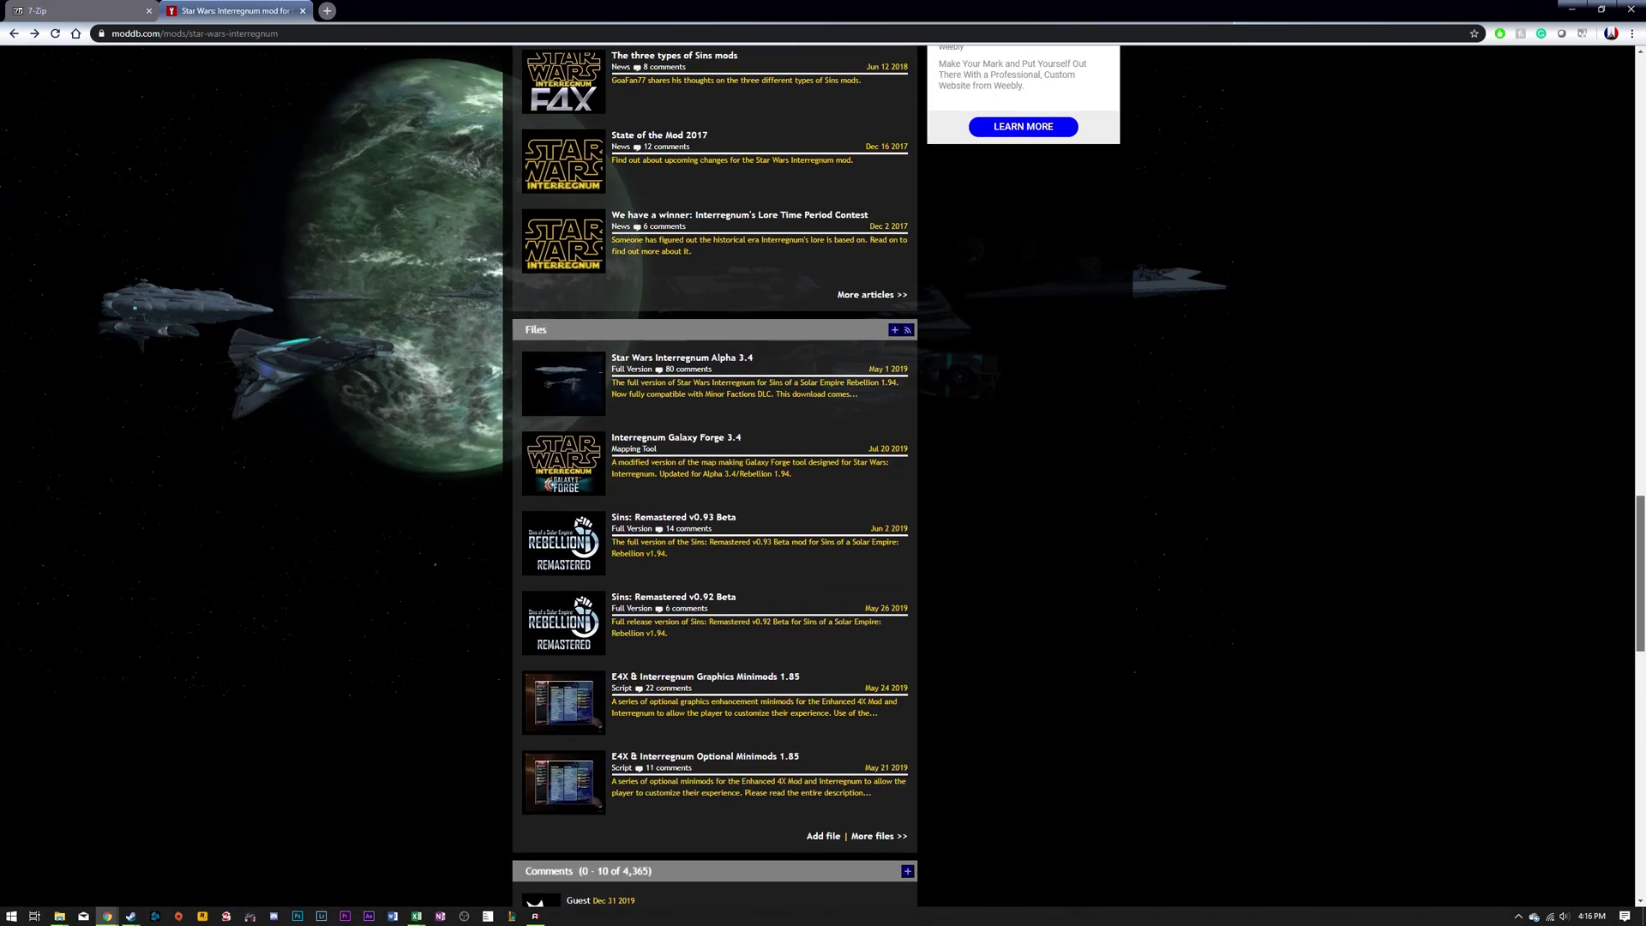
left_click_drag(742, 437, 610, 438)
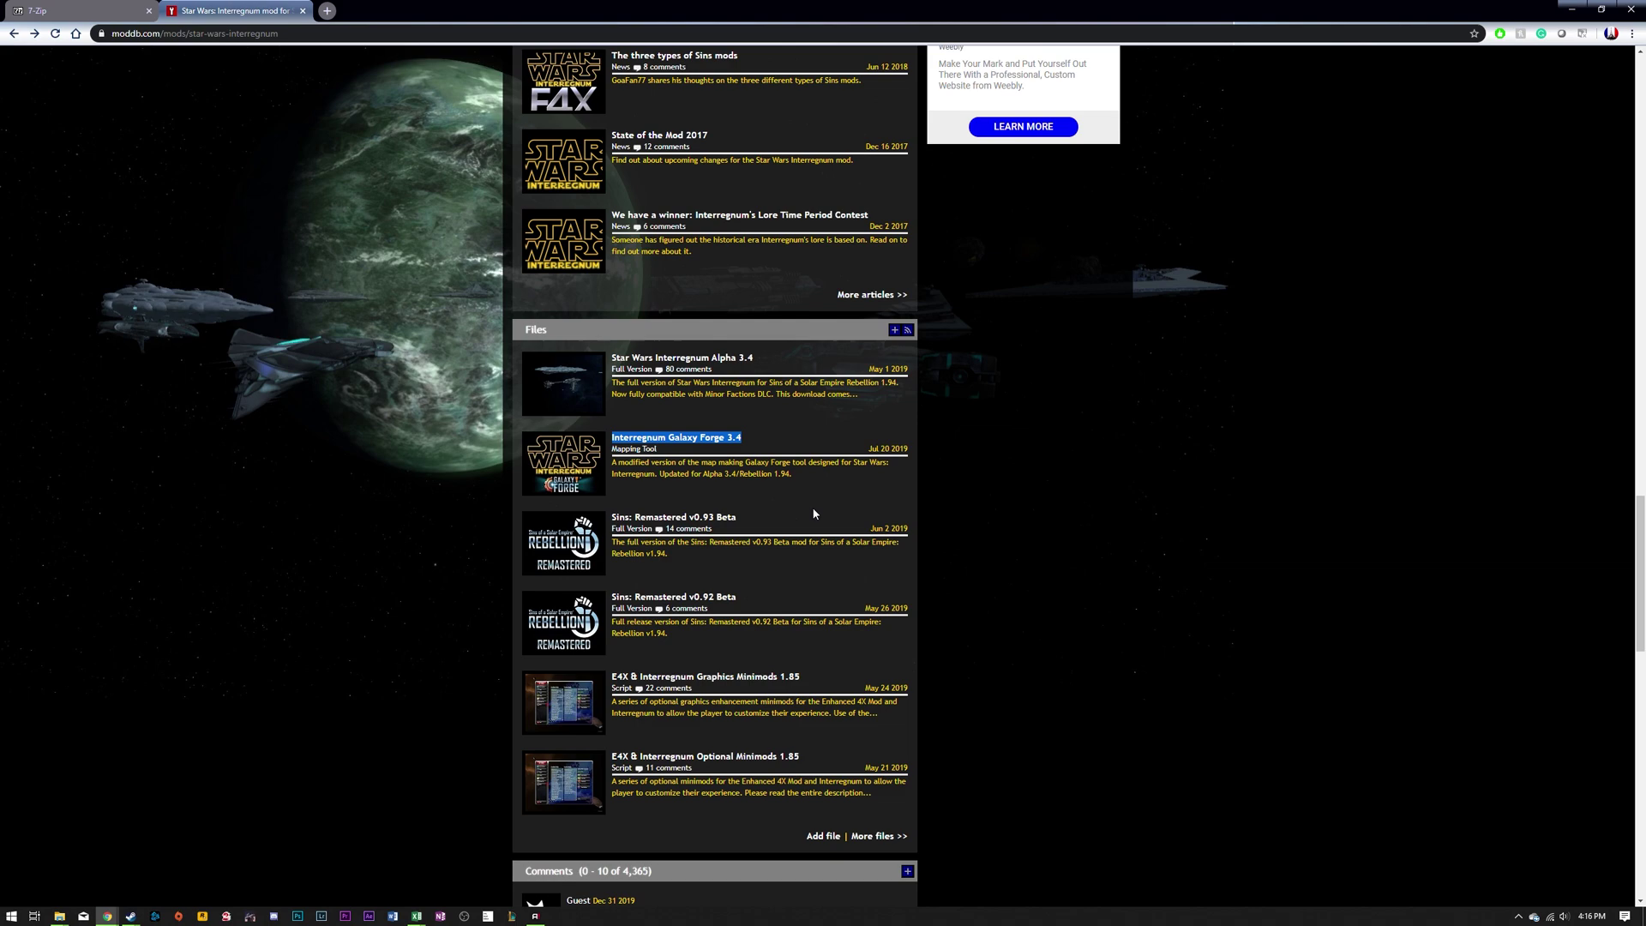
scroll(1605, 510, "up", 15)
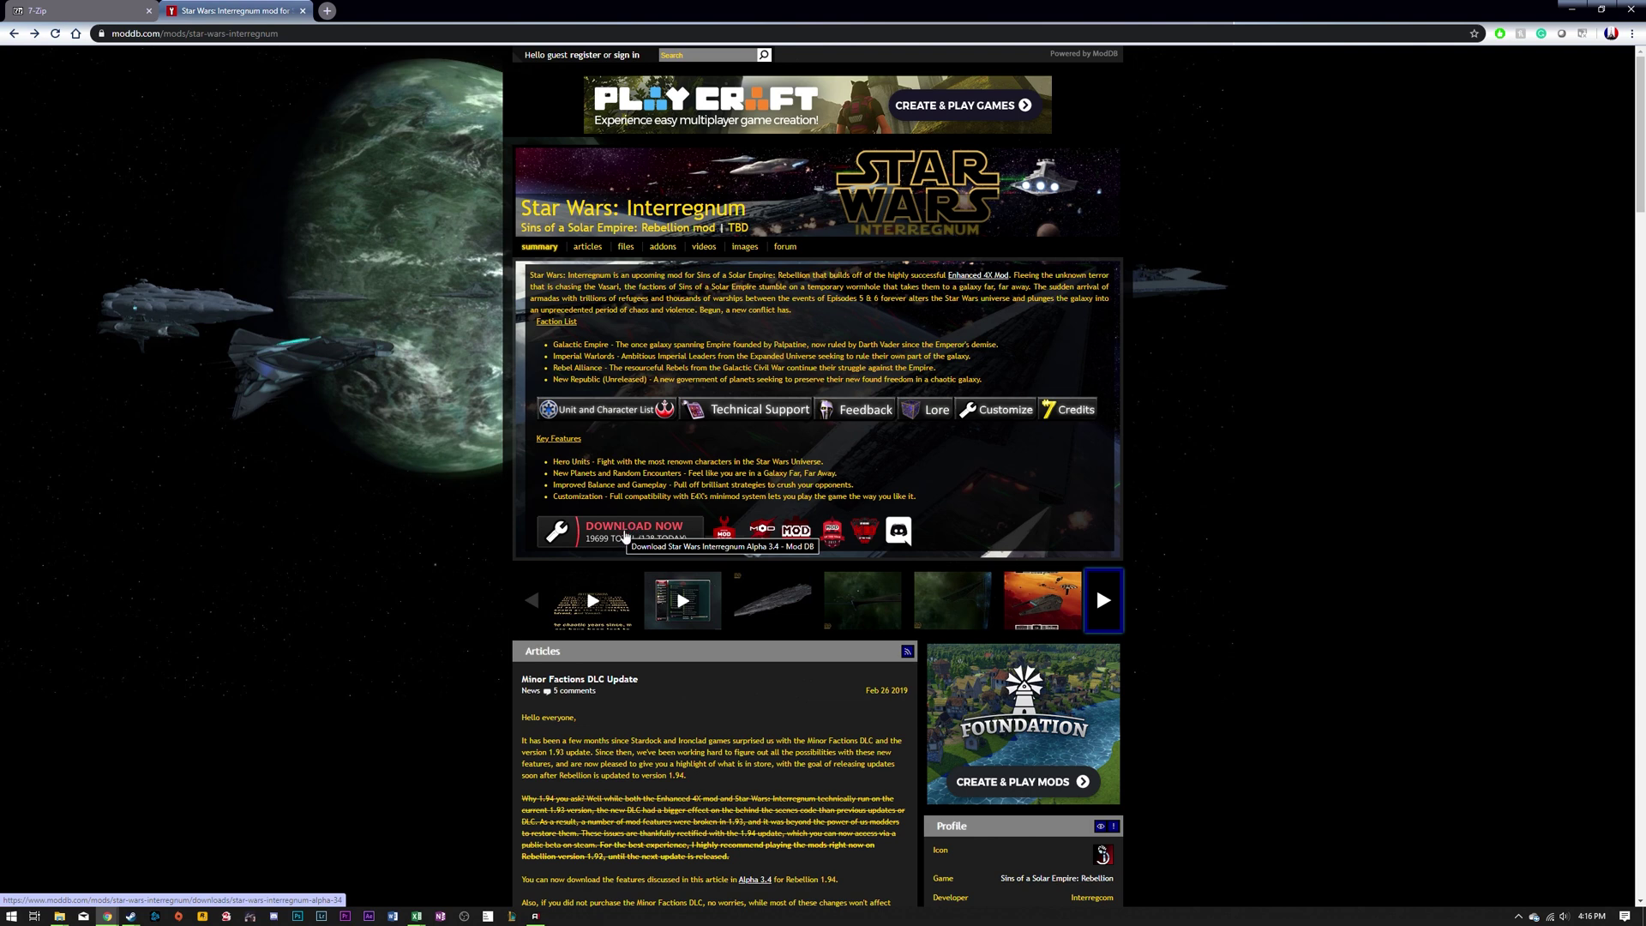
Download Star_Wars_Interregnum_Alpha_3.4_Full_Install.zip from ModDB, then minimize Chrome
left_click(632, 542)
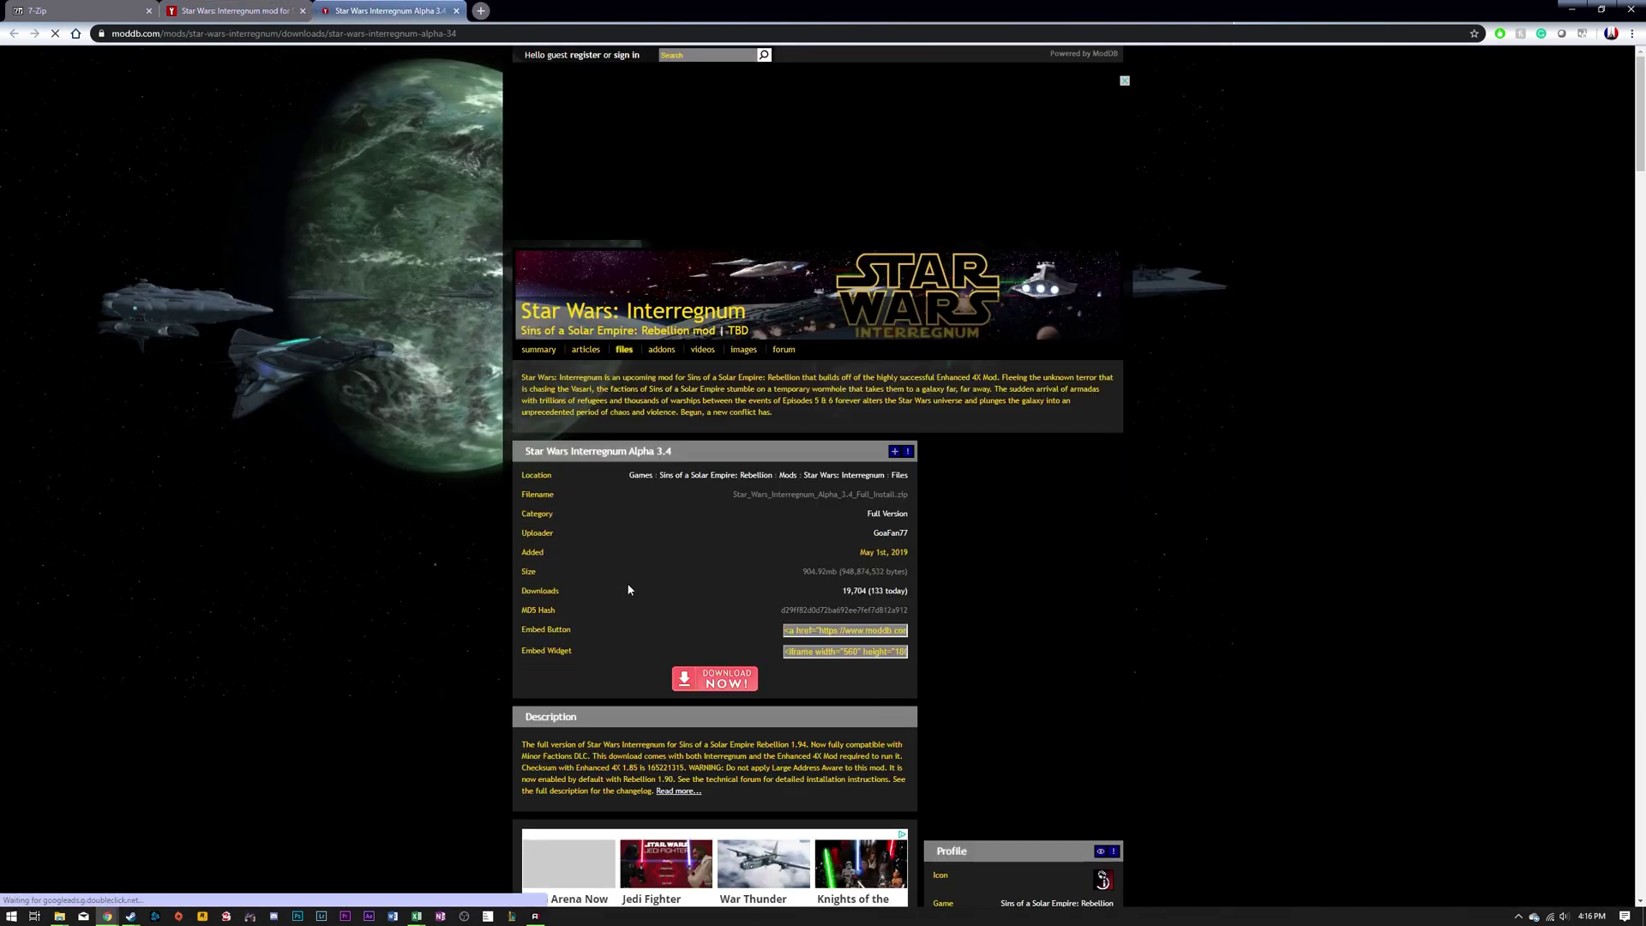
left_click(731, 676)
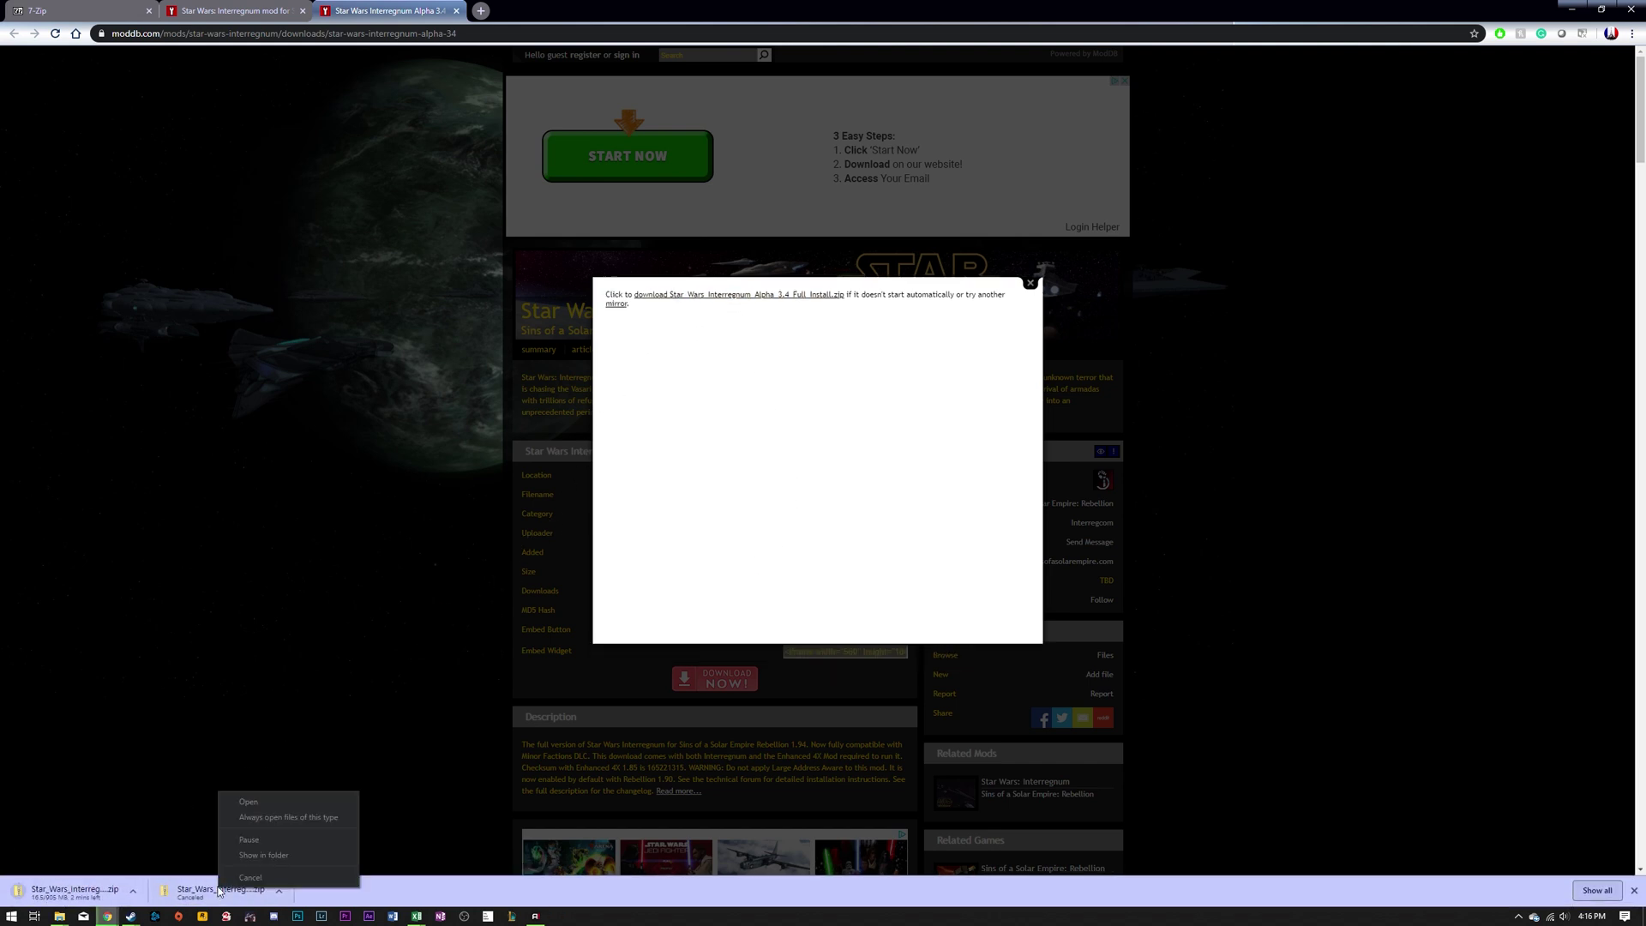
right_click(218, 889)
left_click(168, 800)
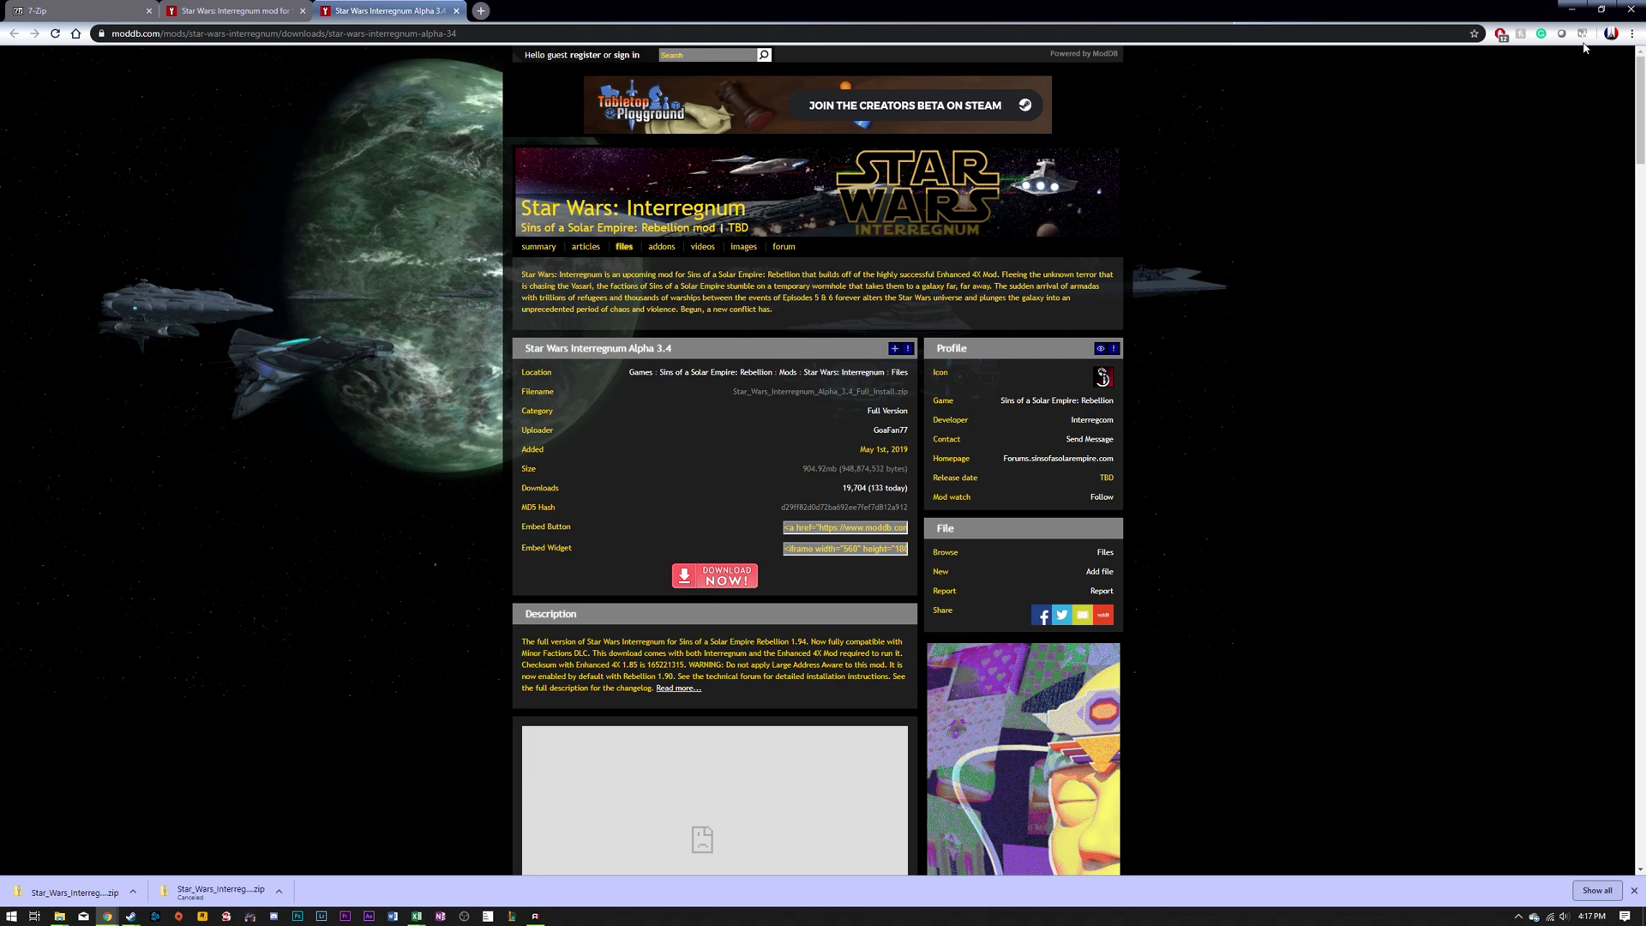
left_click(1571, 10)
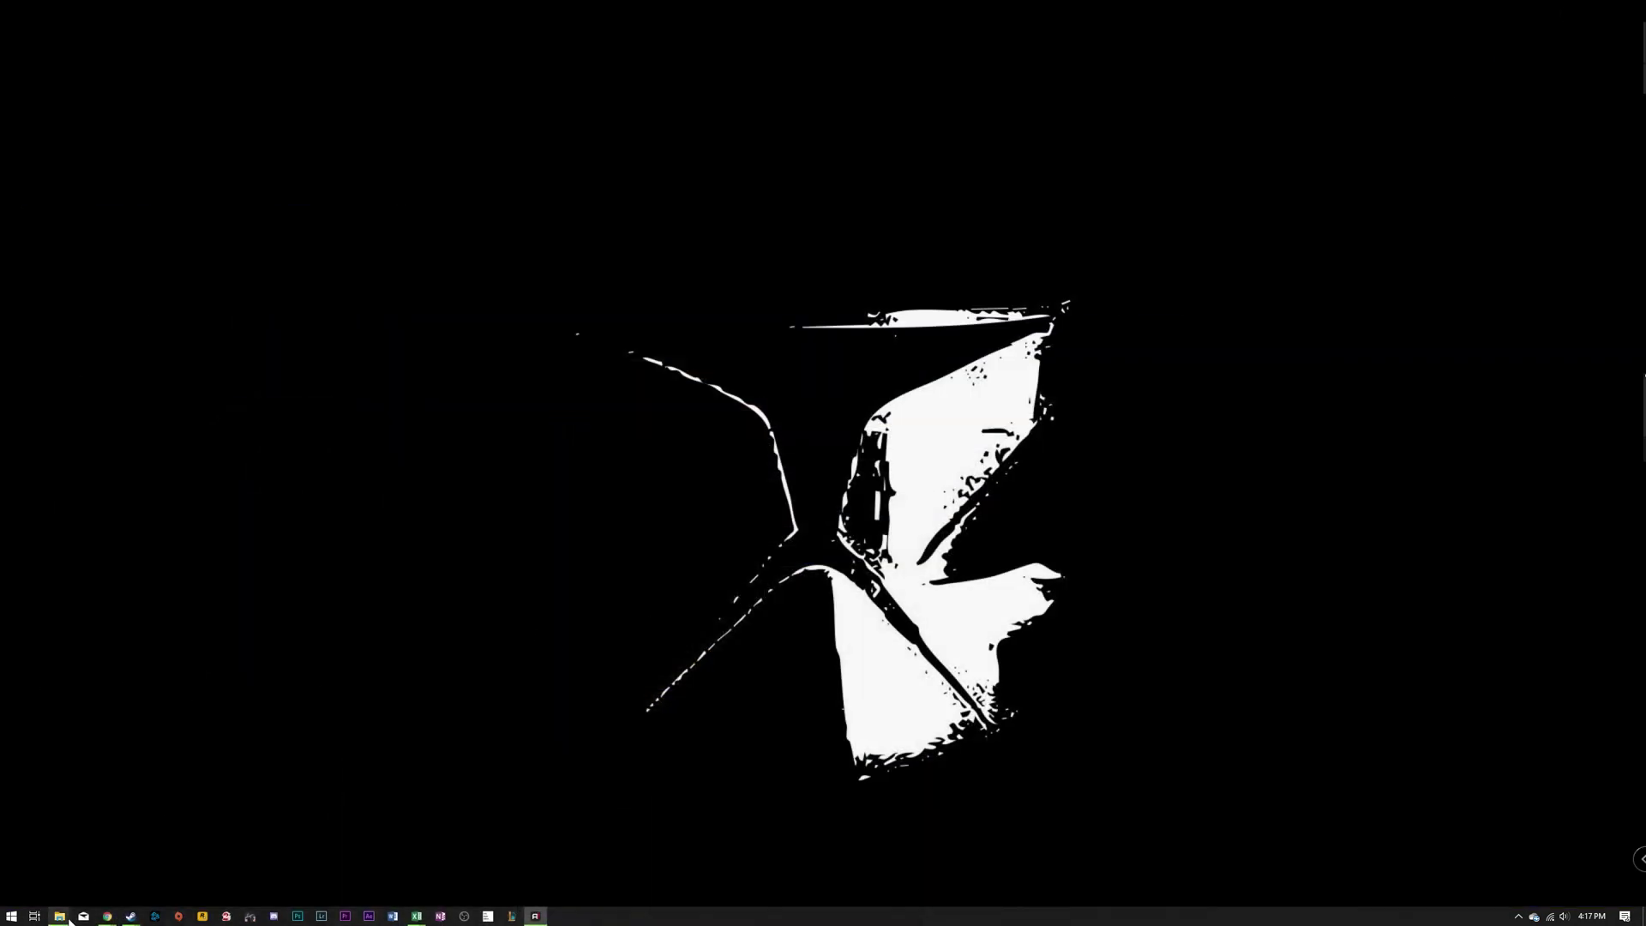
Cut the 926,636 KB Interregnum Alpha 3.4 zip from Downloads and minimize that window
mouse_move(60, 915)
left_click(206, 848)
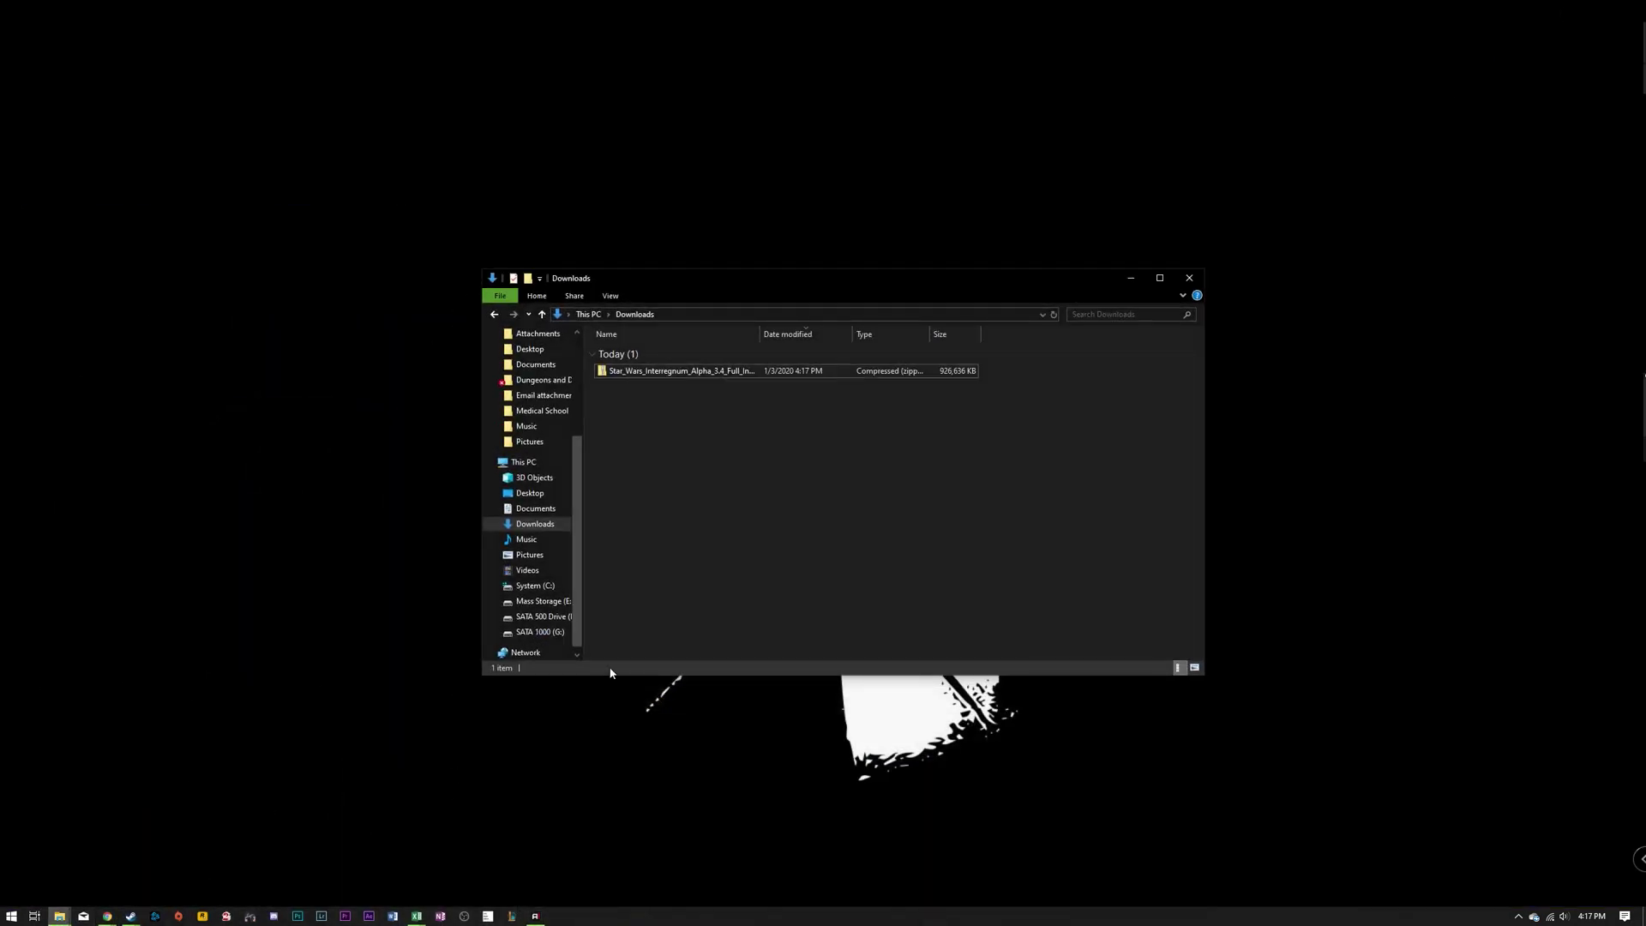
left_click_drag(763, 462, 661, 361)
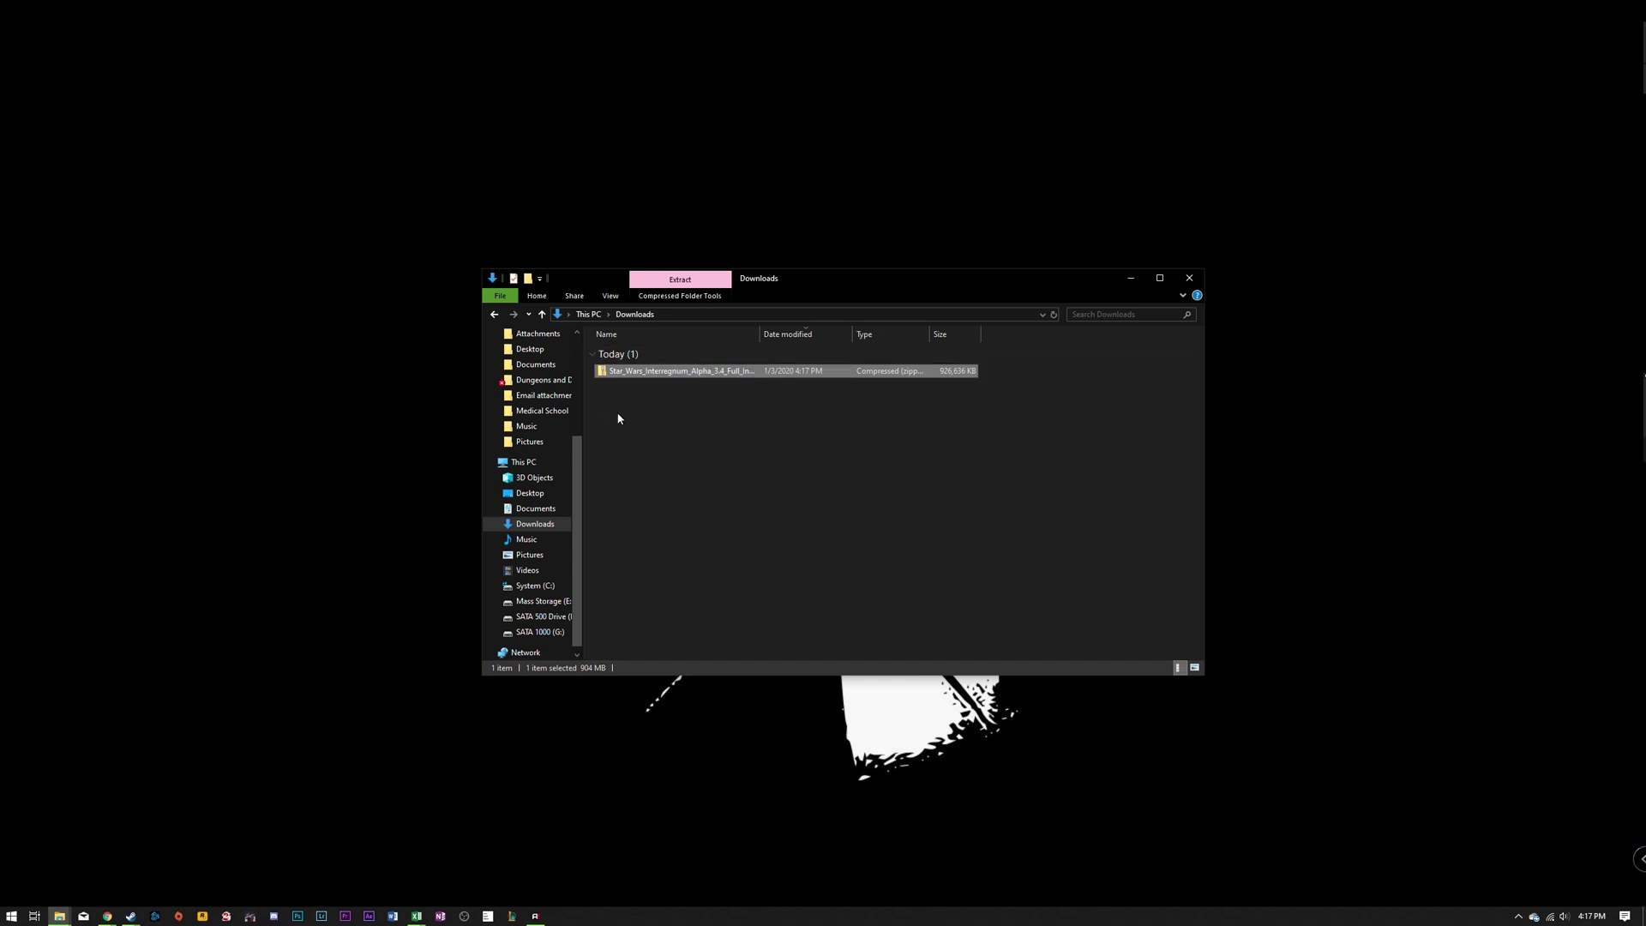
key("shift+F10")
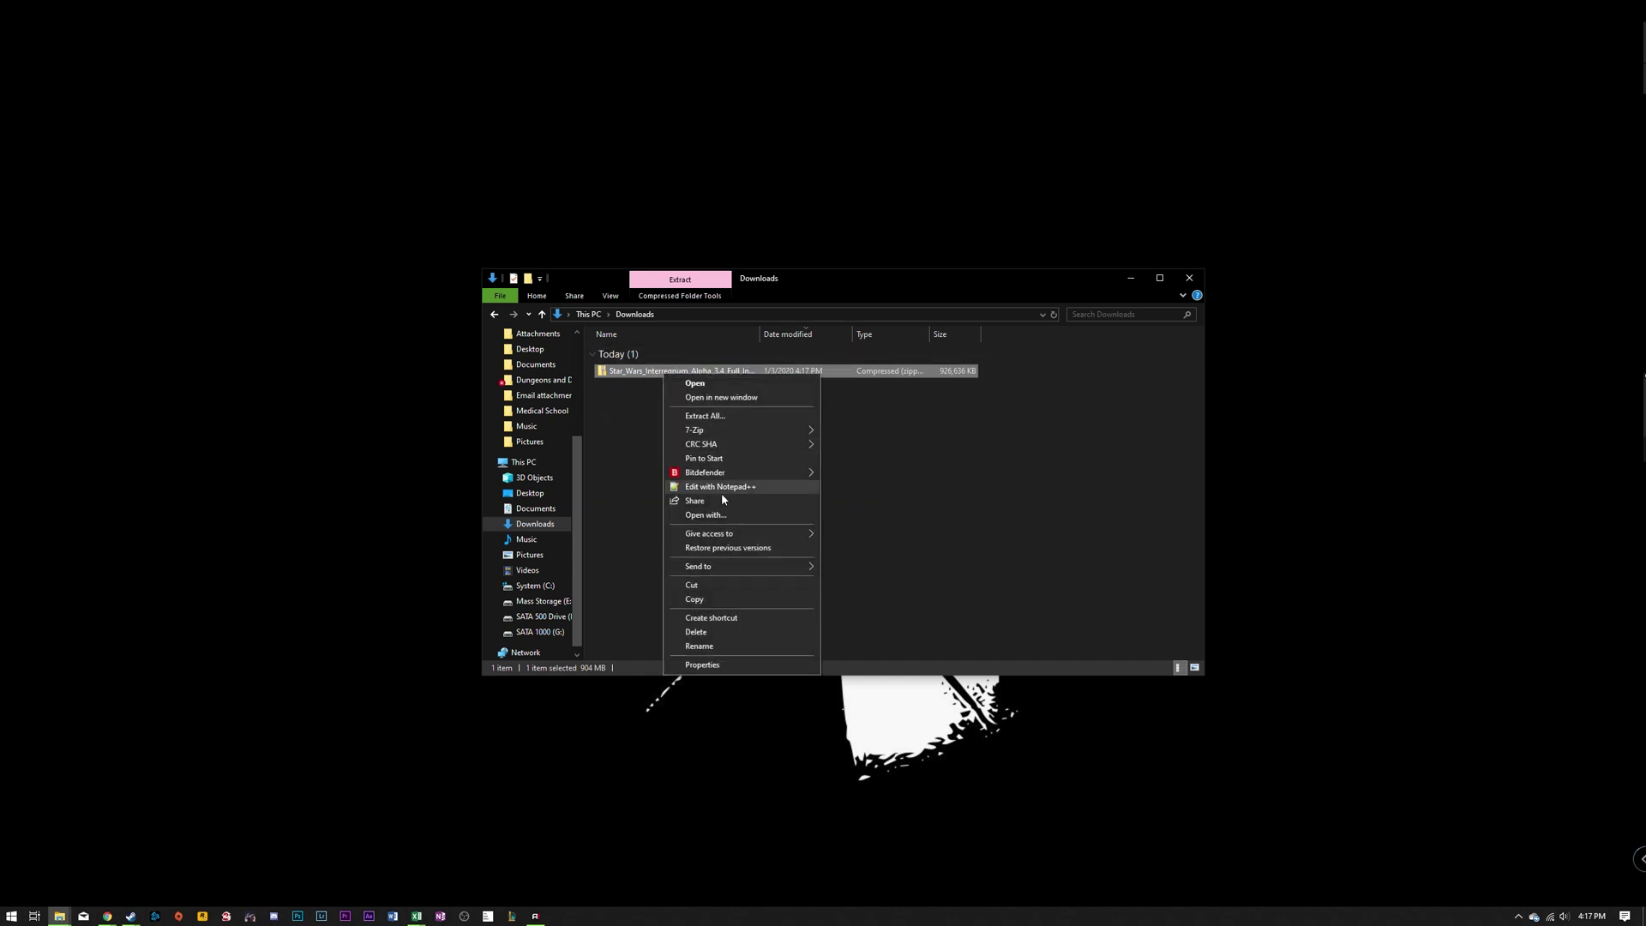
left_click(706, 586)
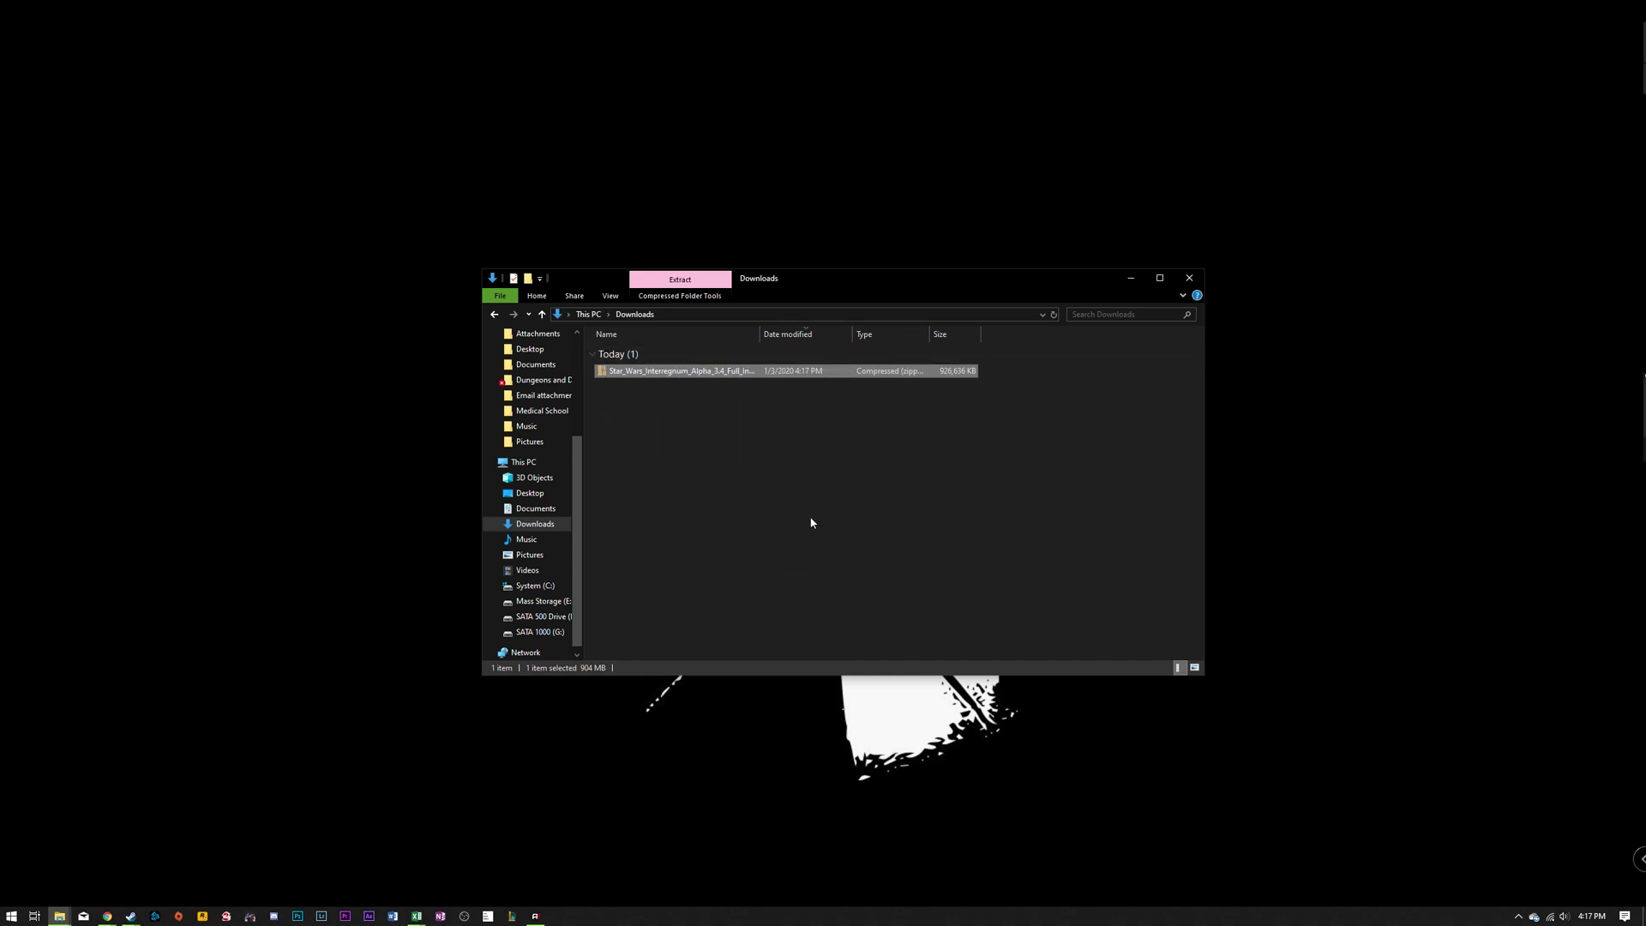
left_click(743, 472)
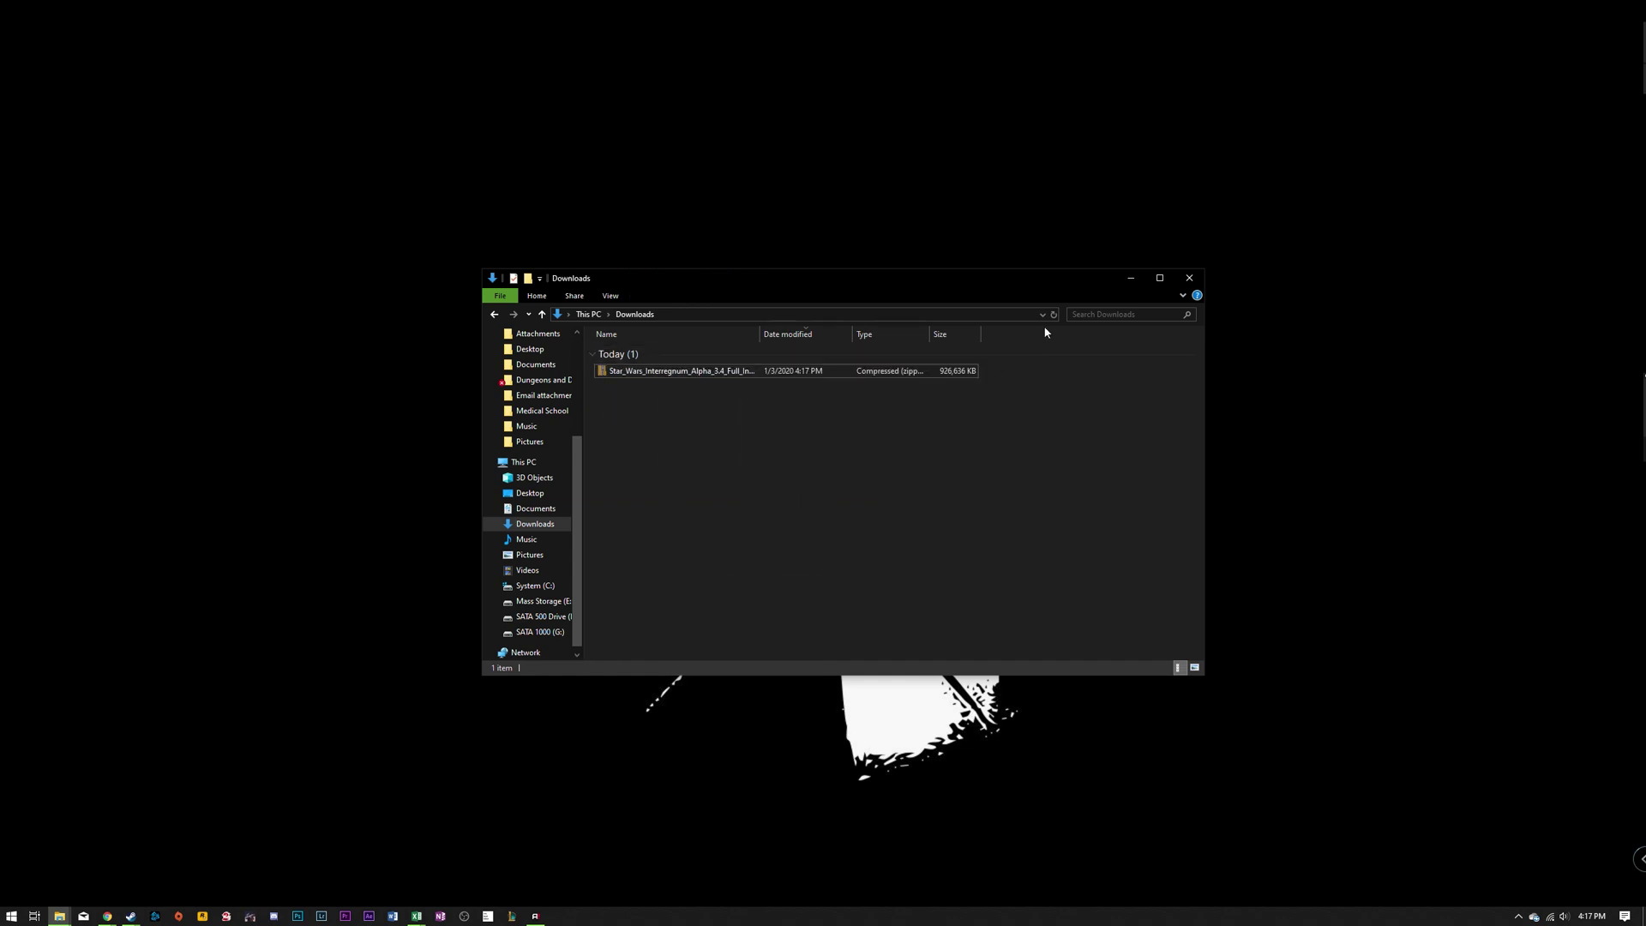
left_click(1130, 278)
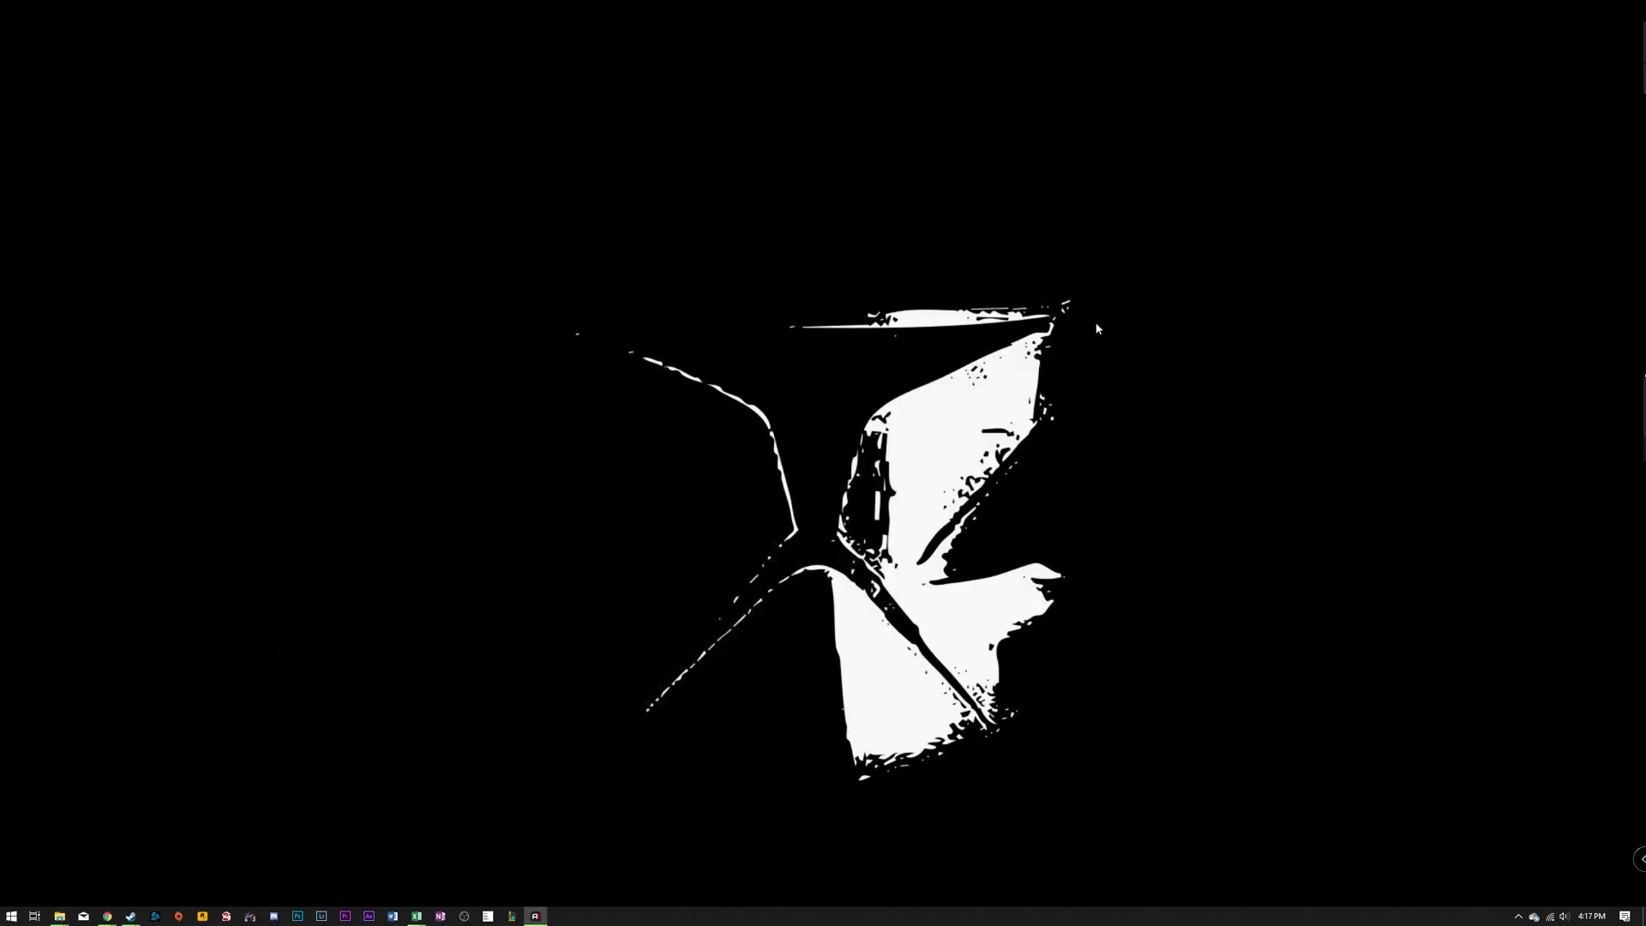
mouse_move(60, 916)
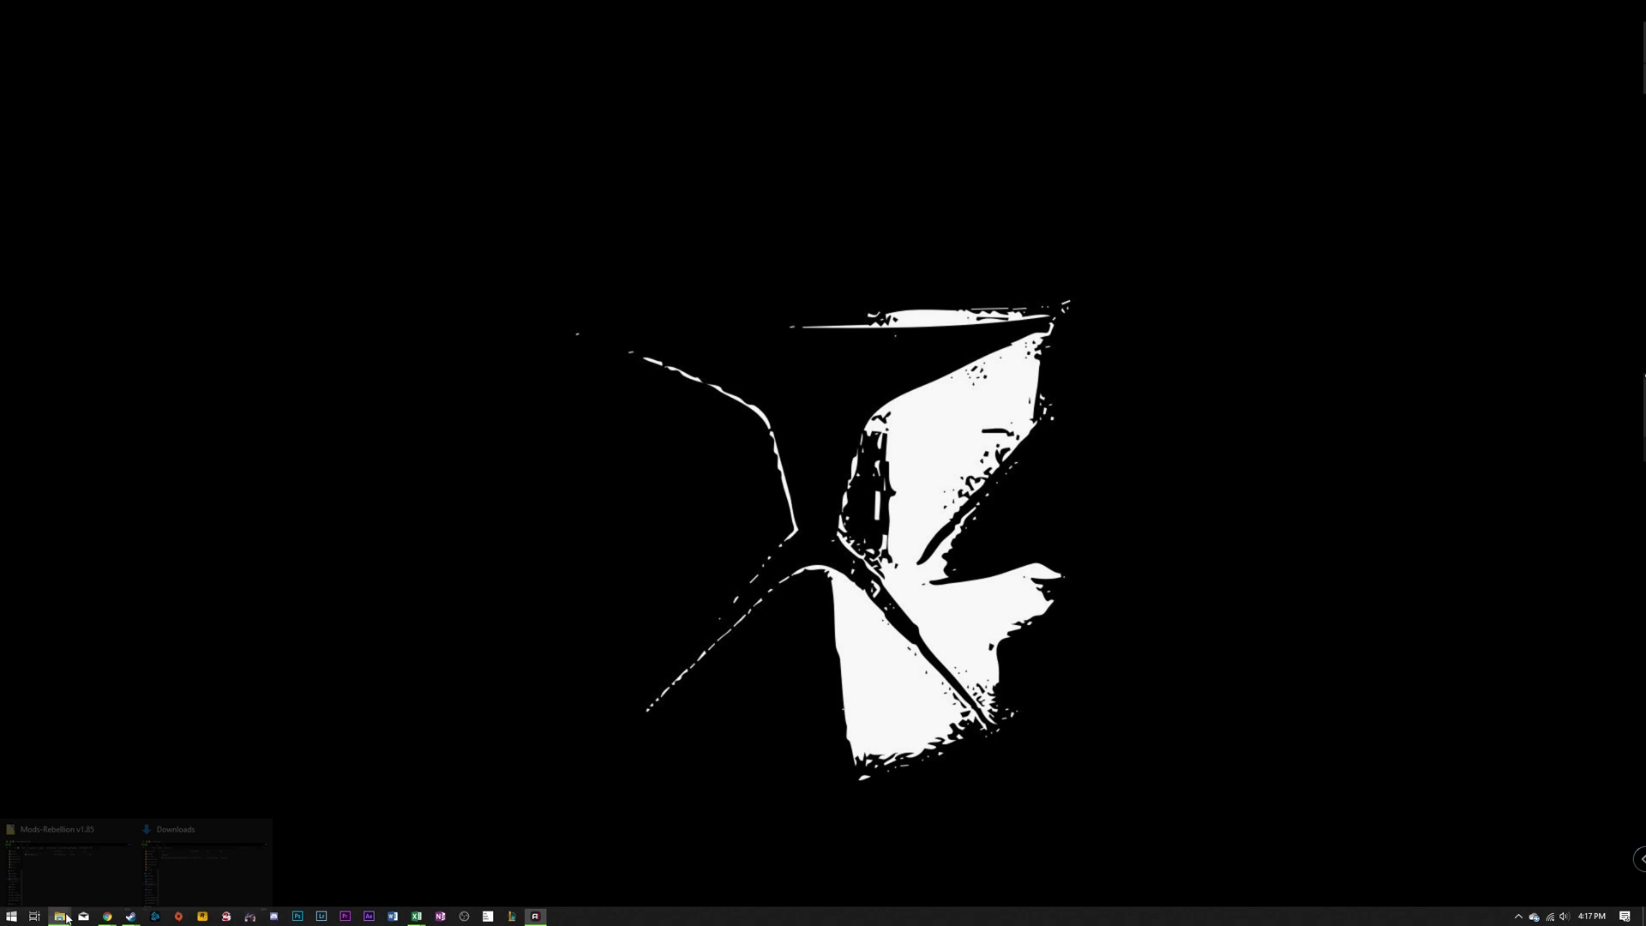
left_click(83, 877)
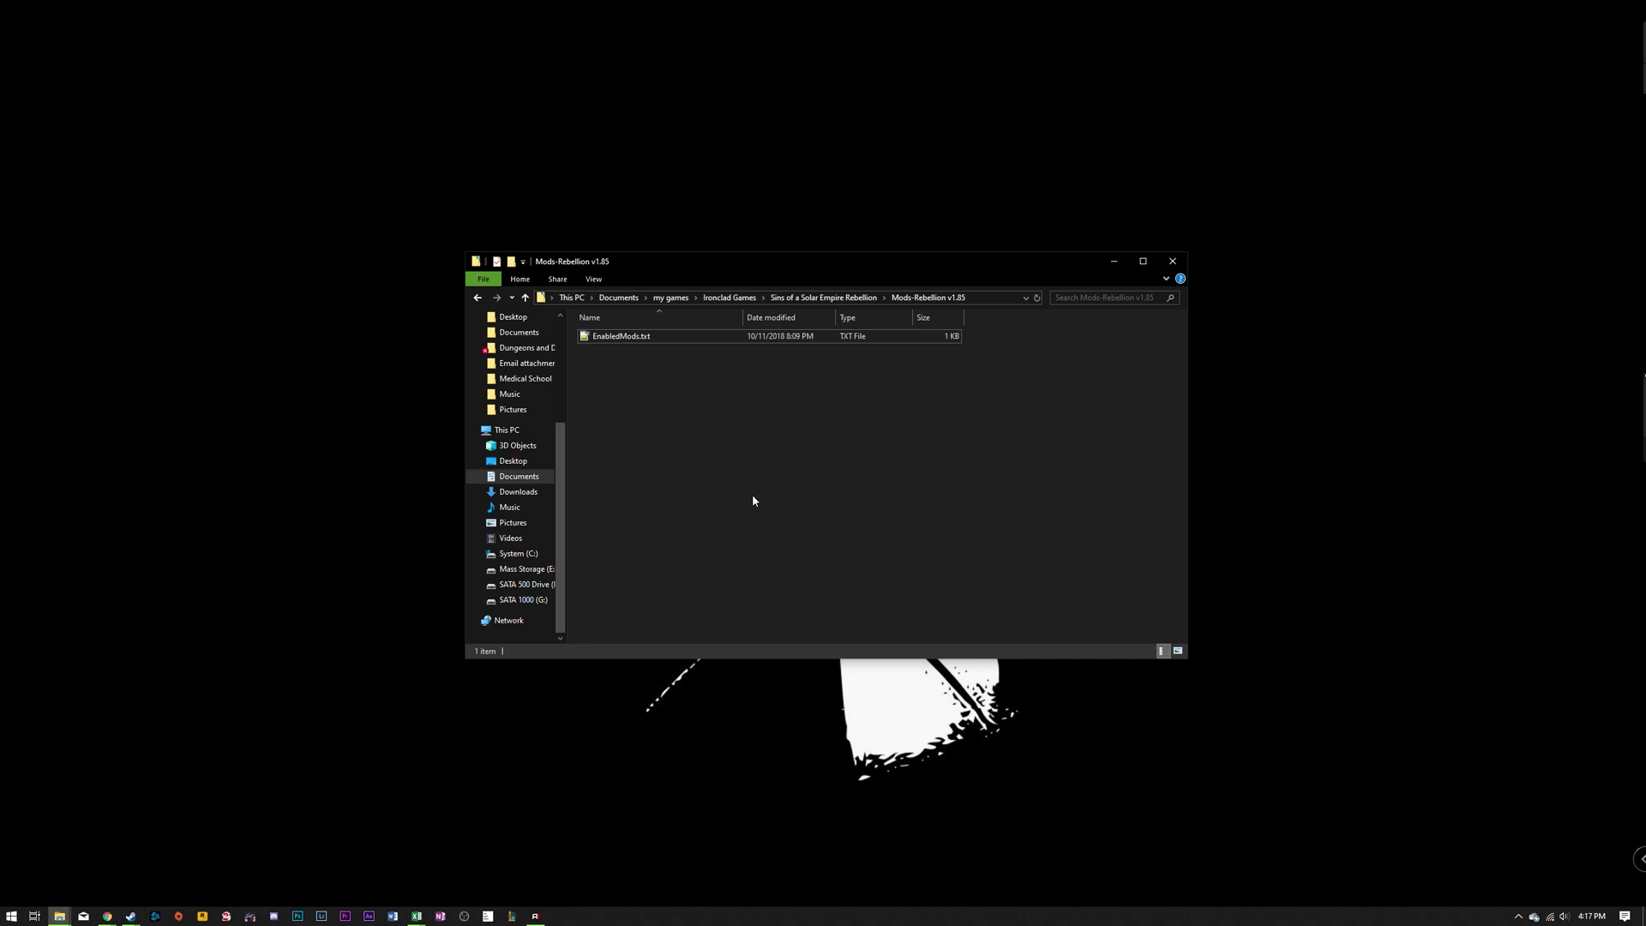
left_click(495, 553)
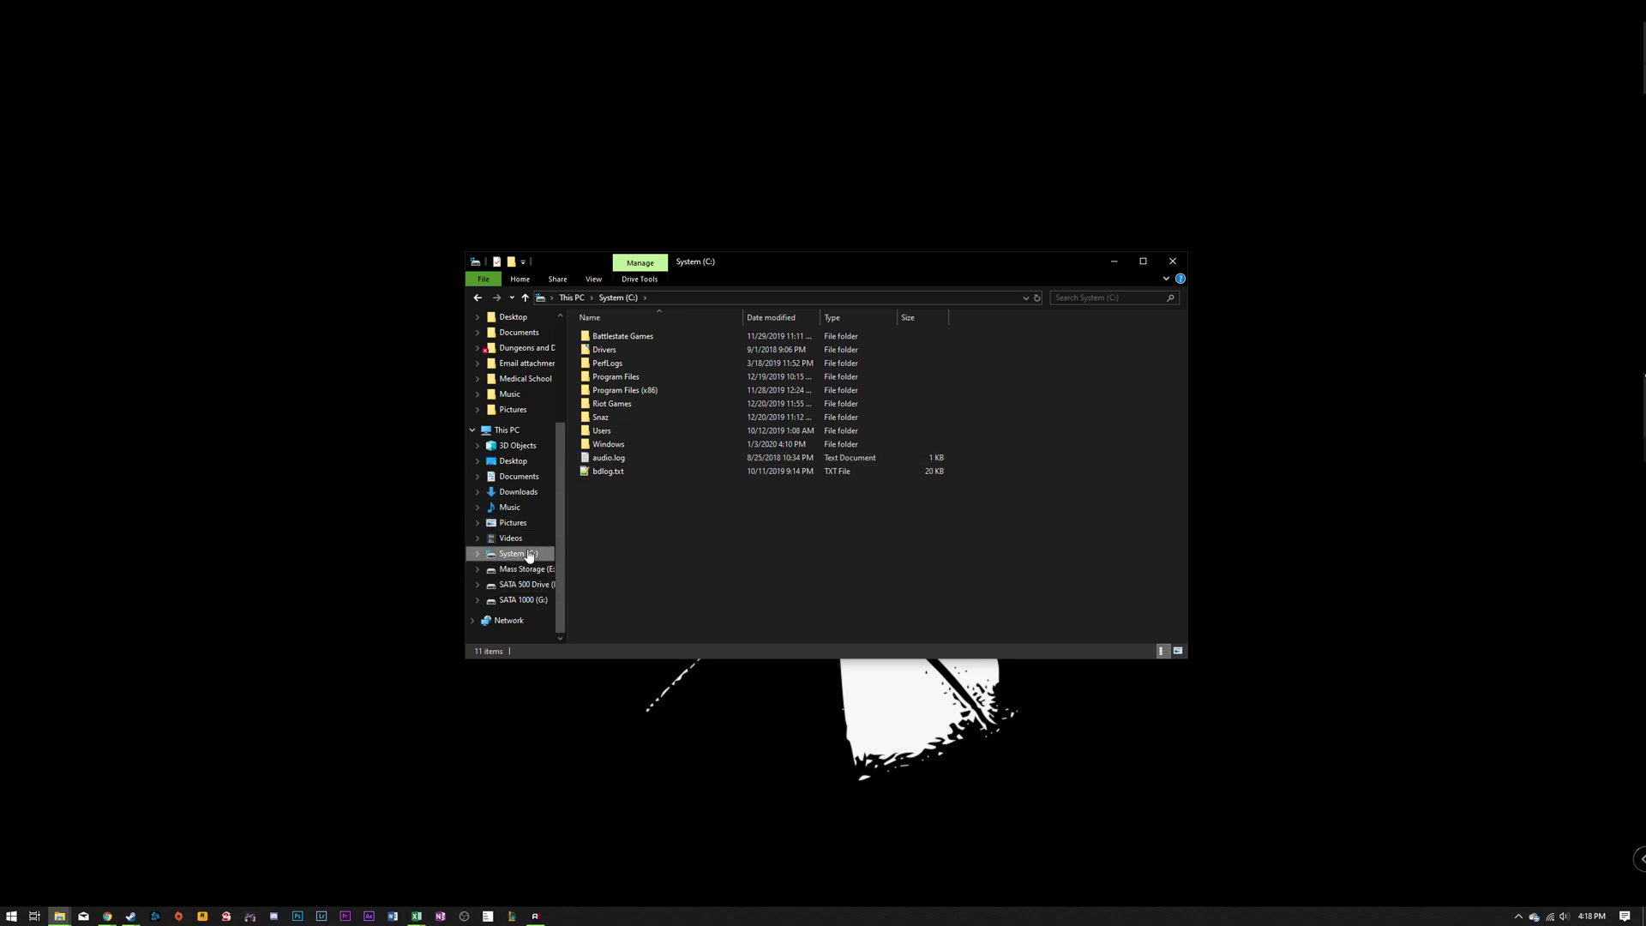
double_click(613, 430)
double_click(627, 338)
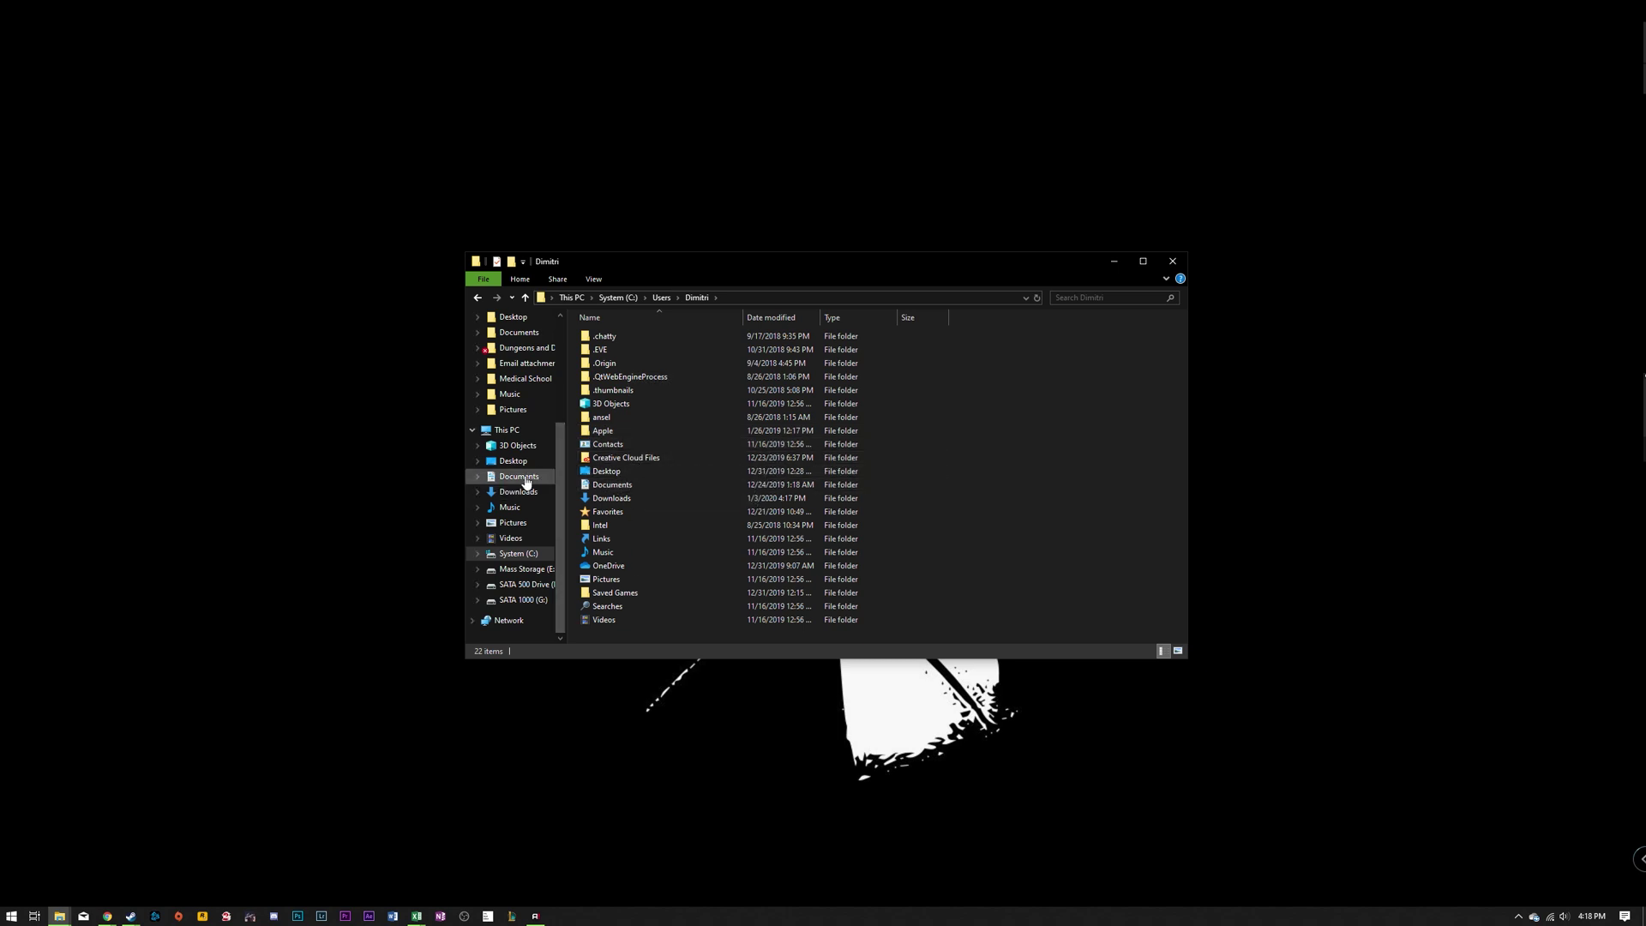
left_click(601, 486)
double_click(601, 486)
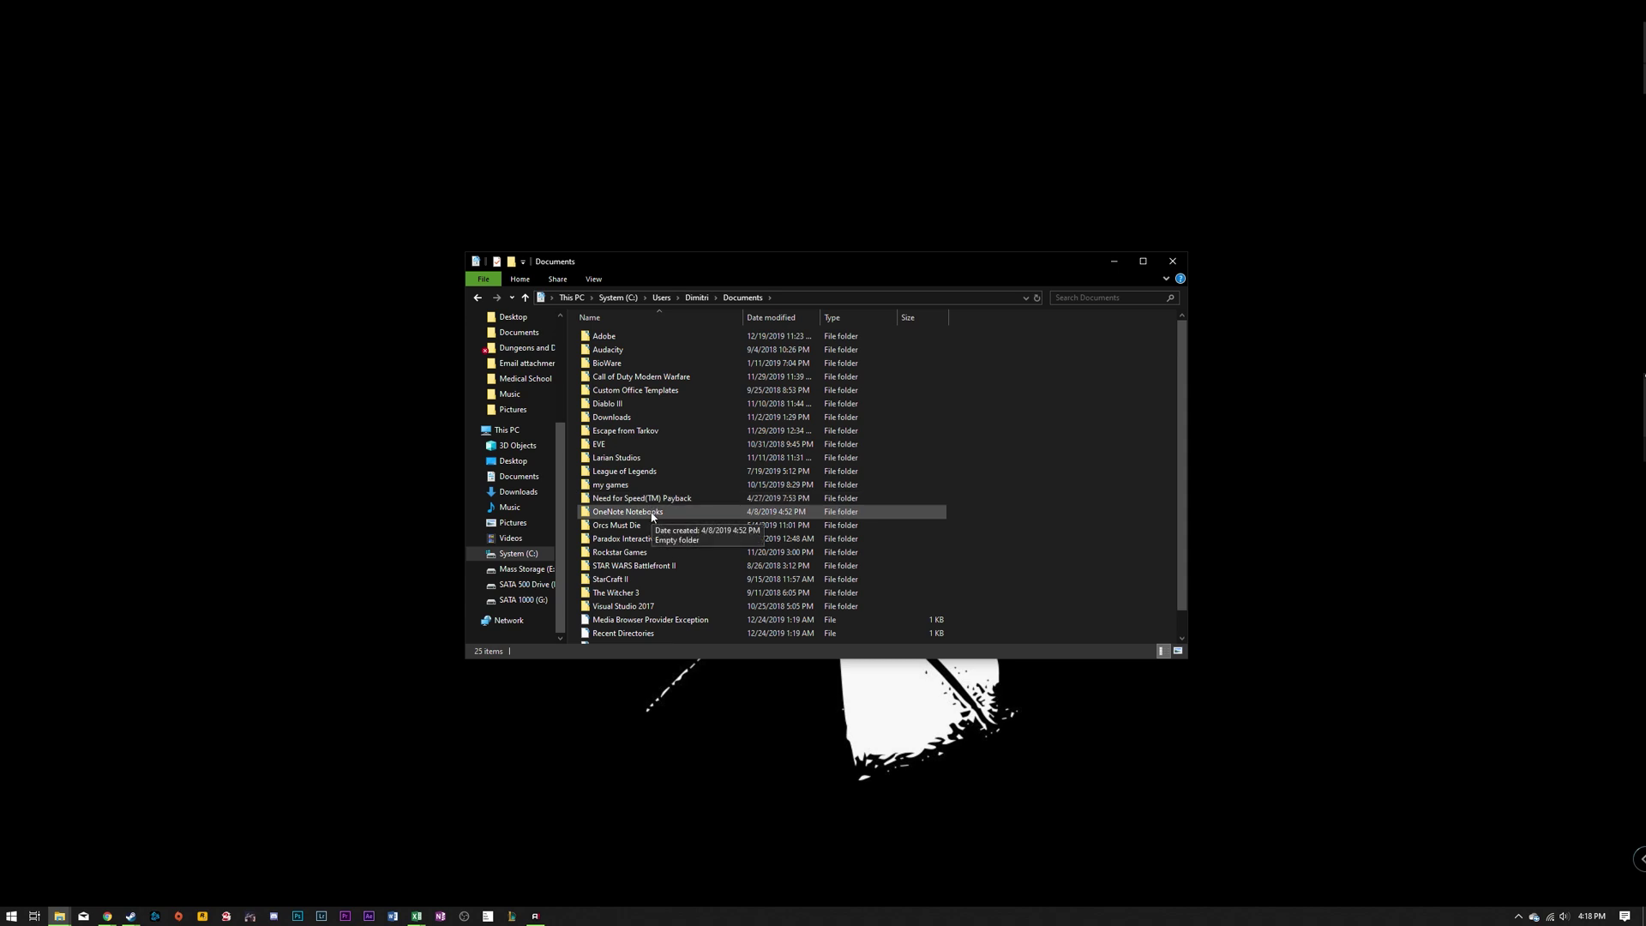
double_click(650, 487)
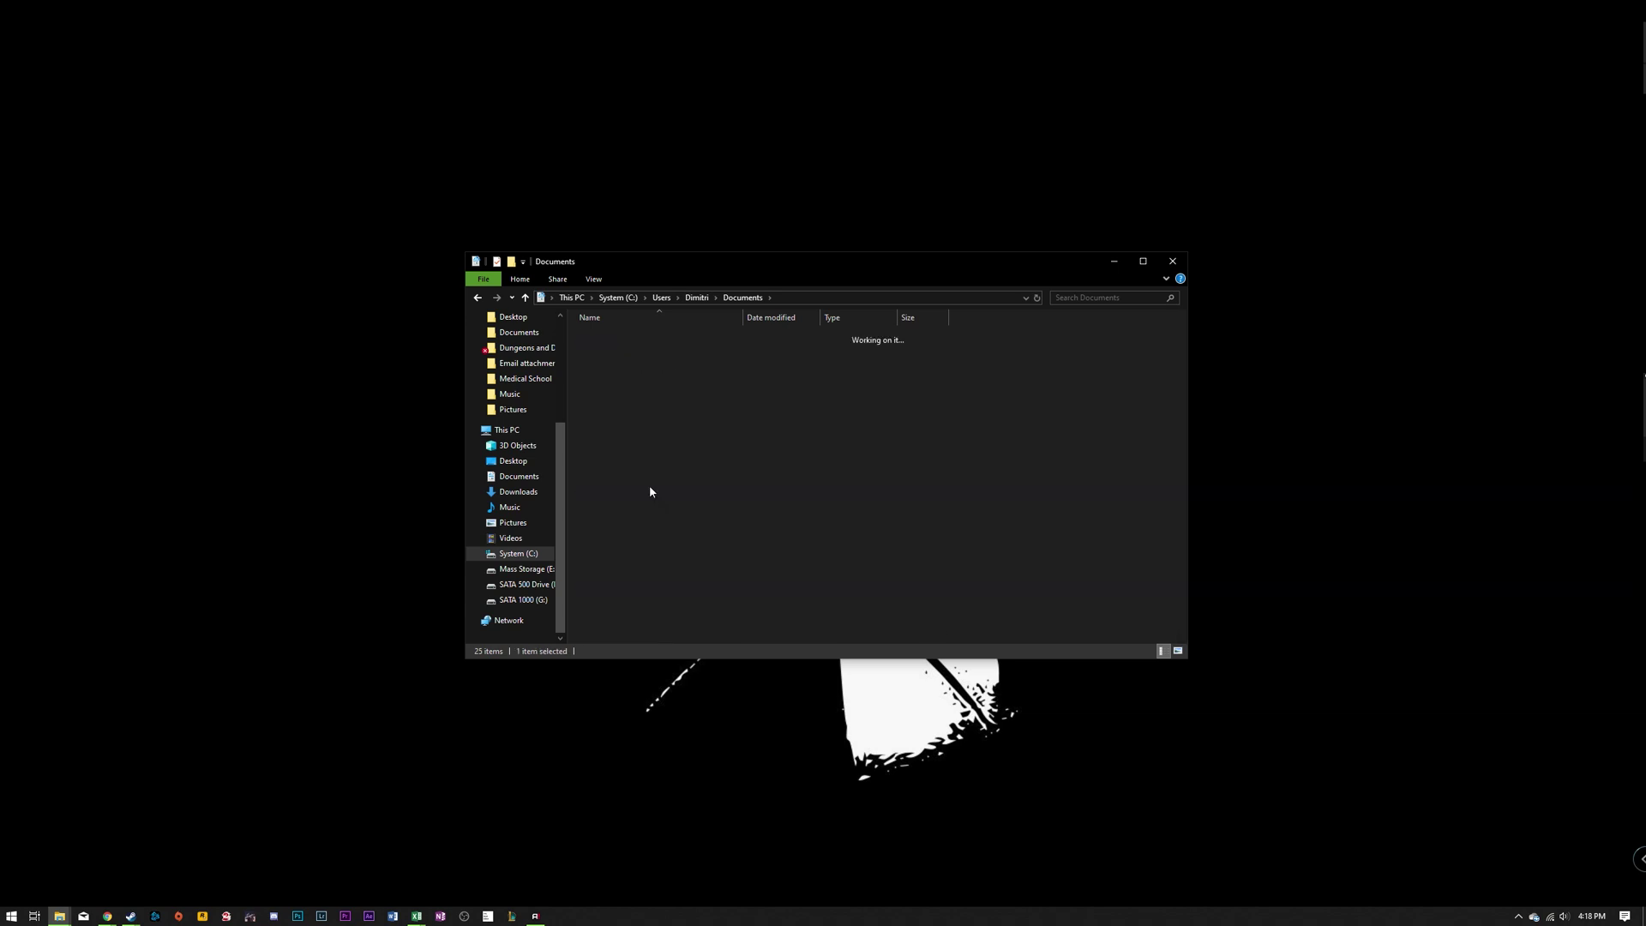
double_click(649, 378)
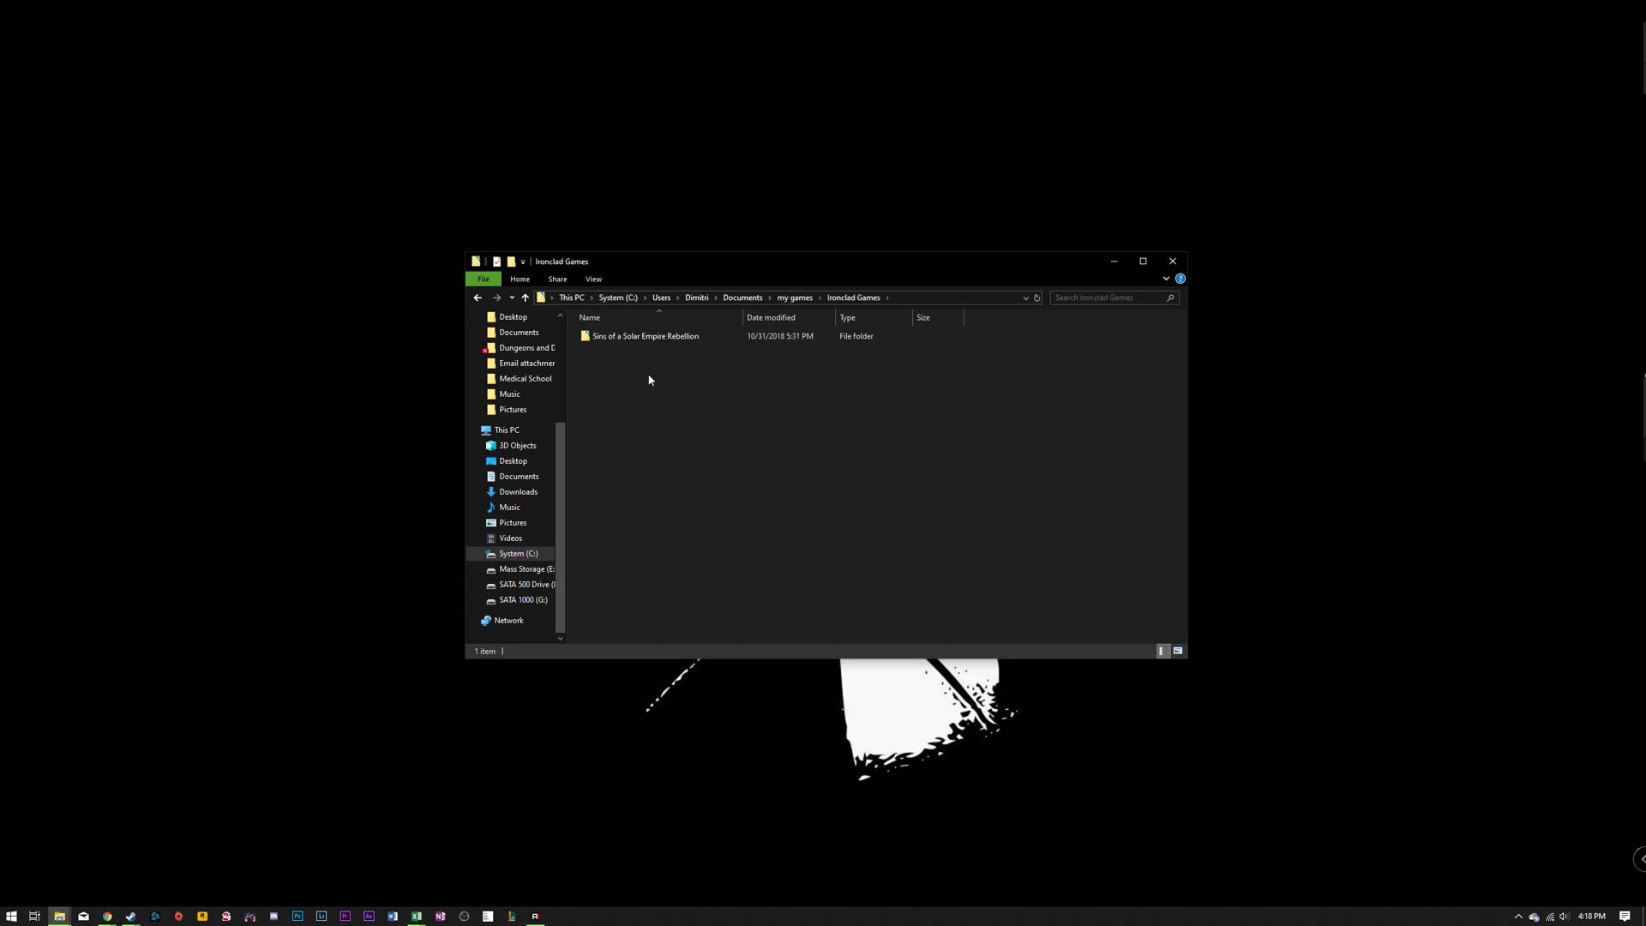
double_click(649, 339)
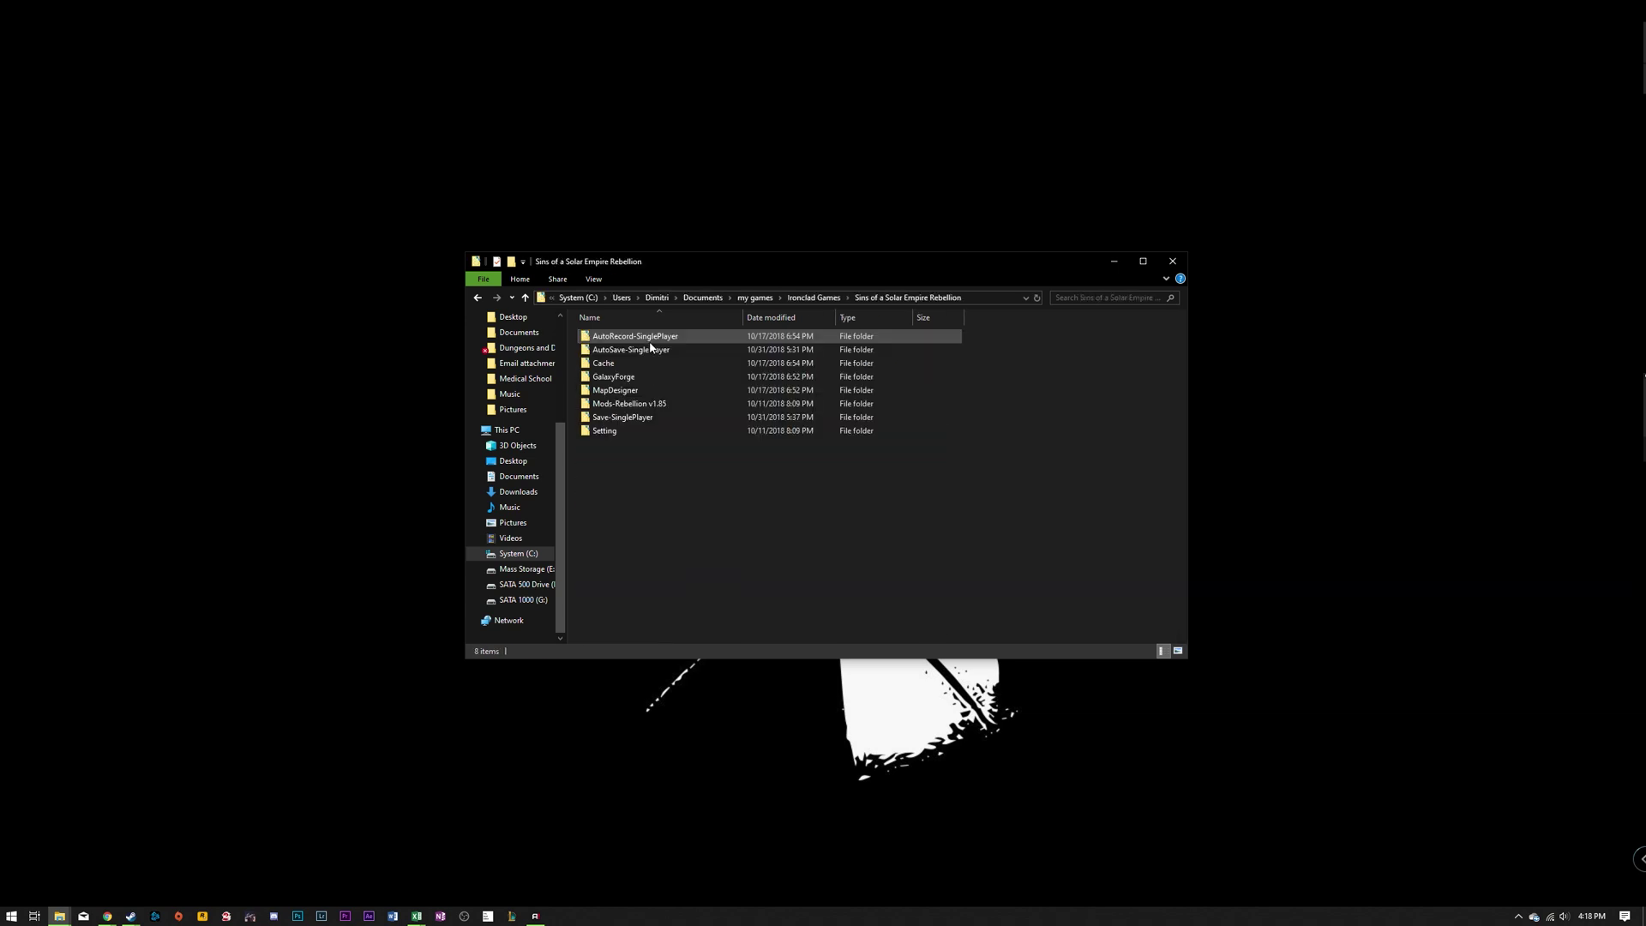
double_click(640, 405)
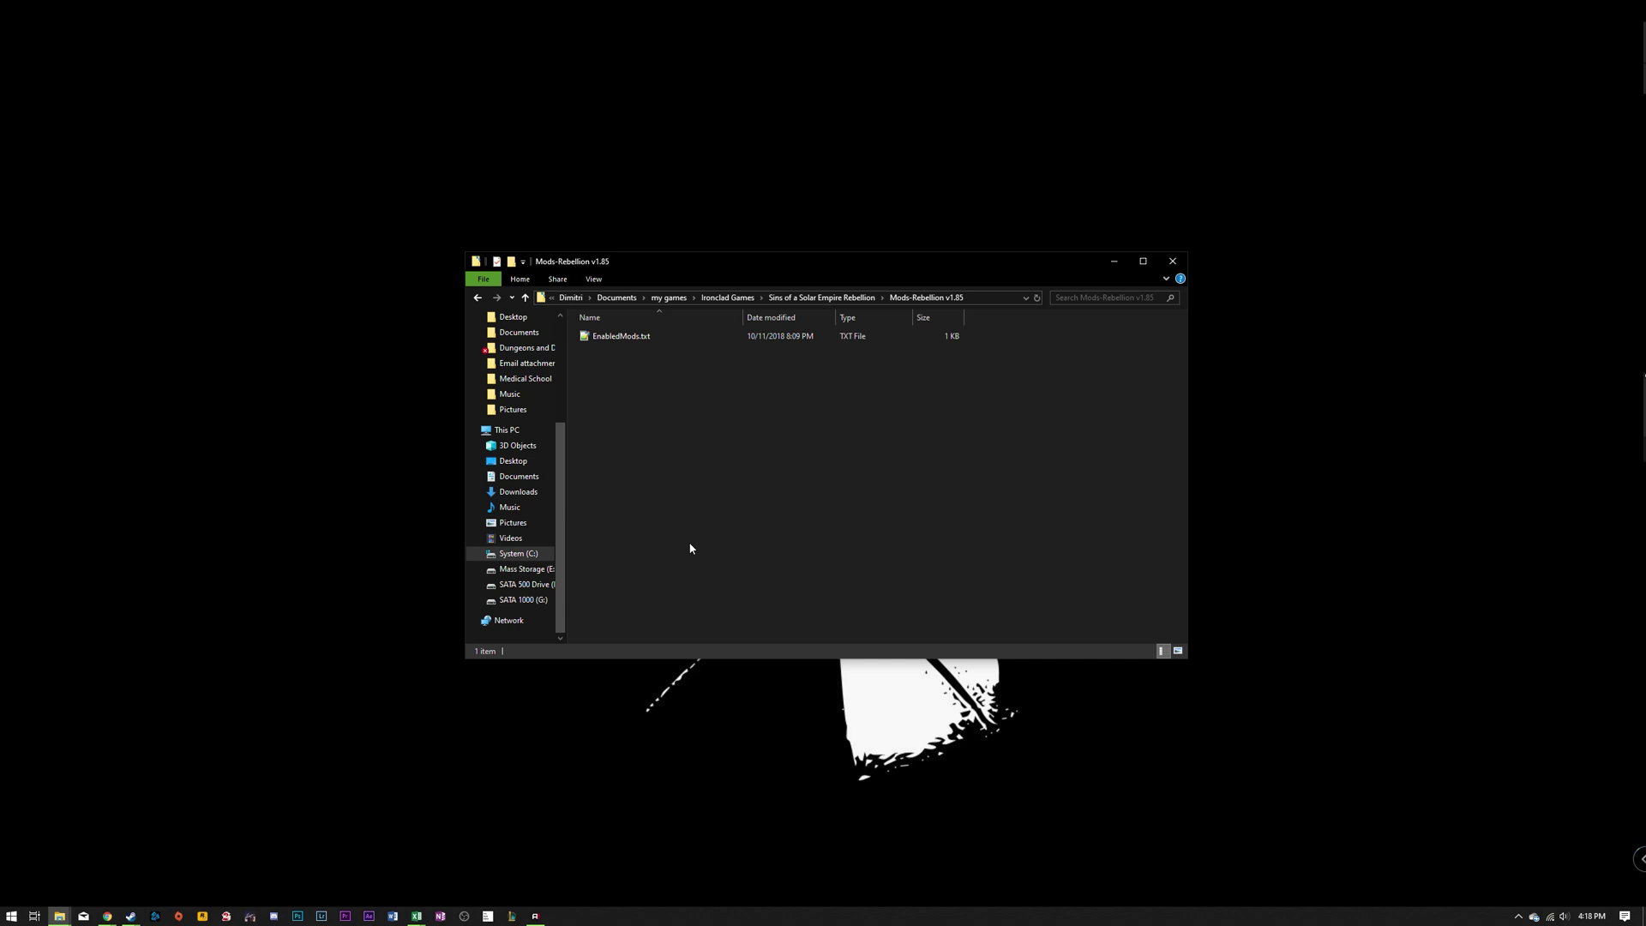
Paste the Interregnum zip into Mods-Rebellion v1.85 and extract it there with 7-Zip Extract Here
right_click(623, 392)
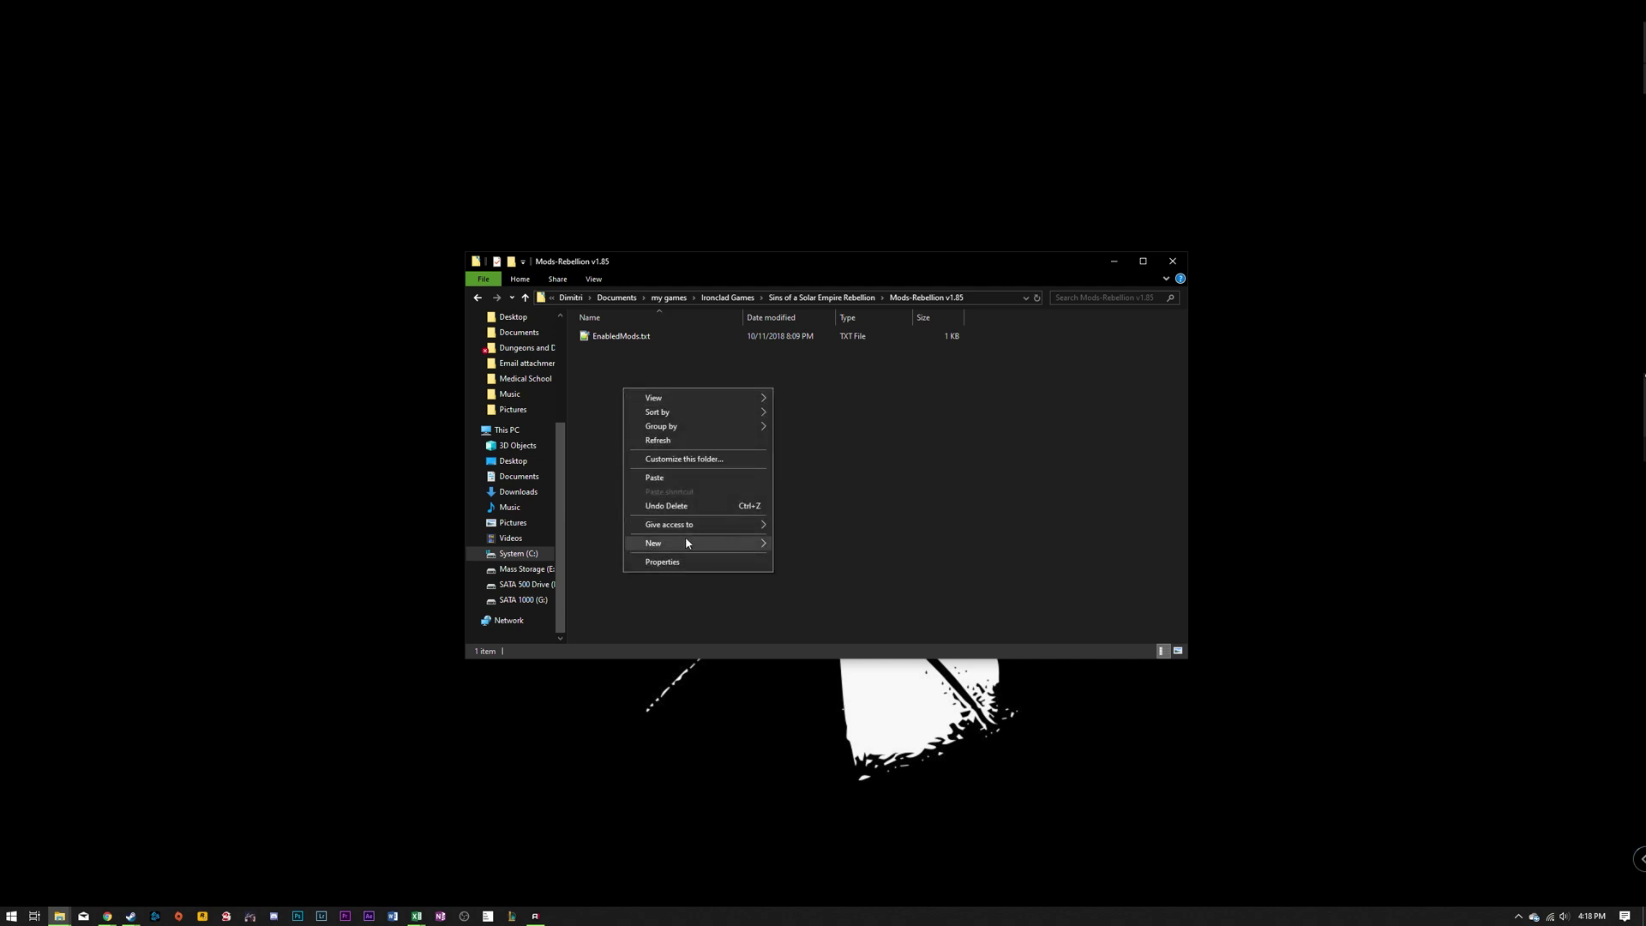
left_click(703, 478)
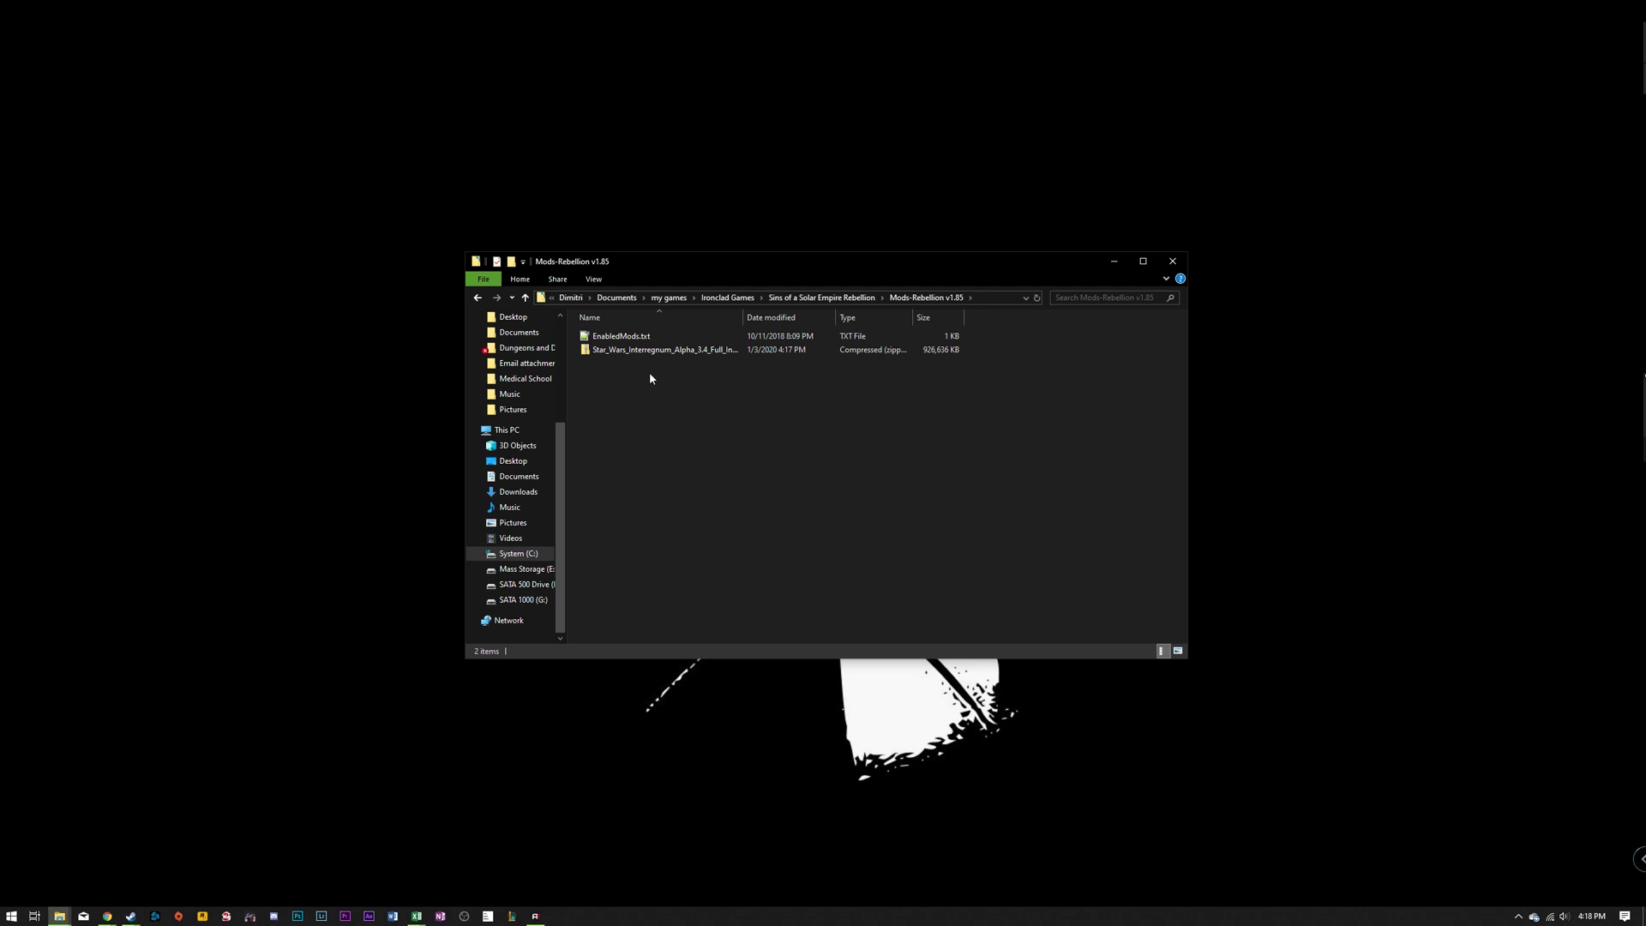
left_click(639, 349)
right_click(640, 347)
left_click(611, 353)
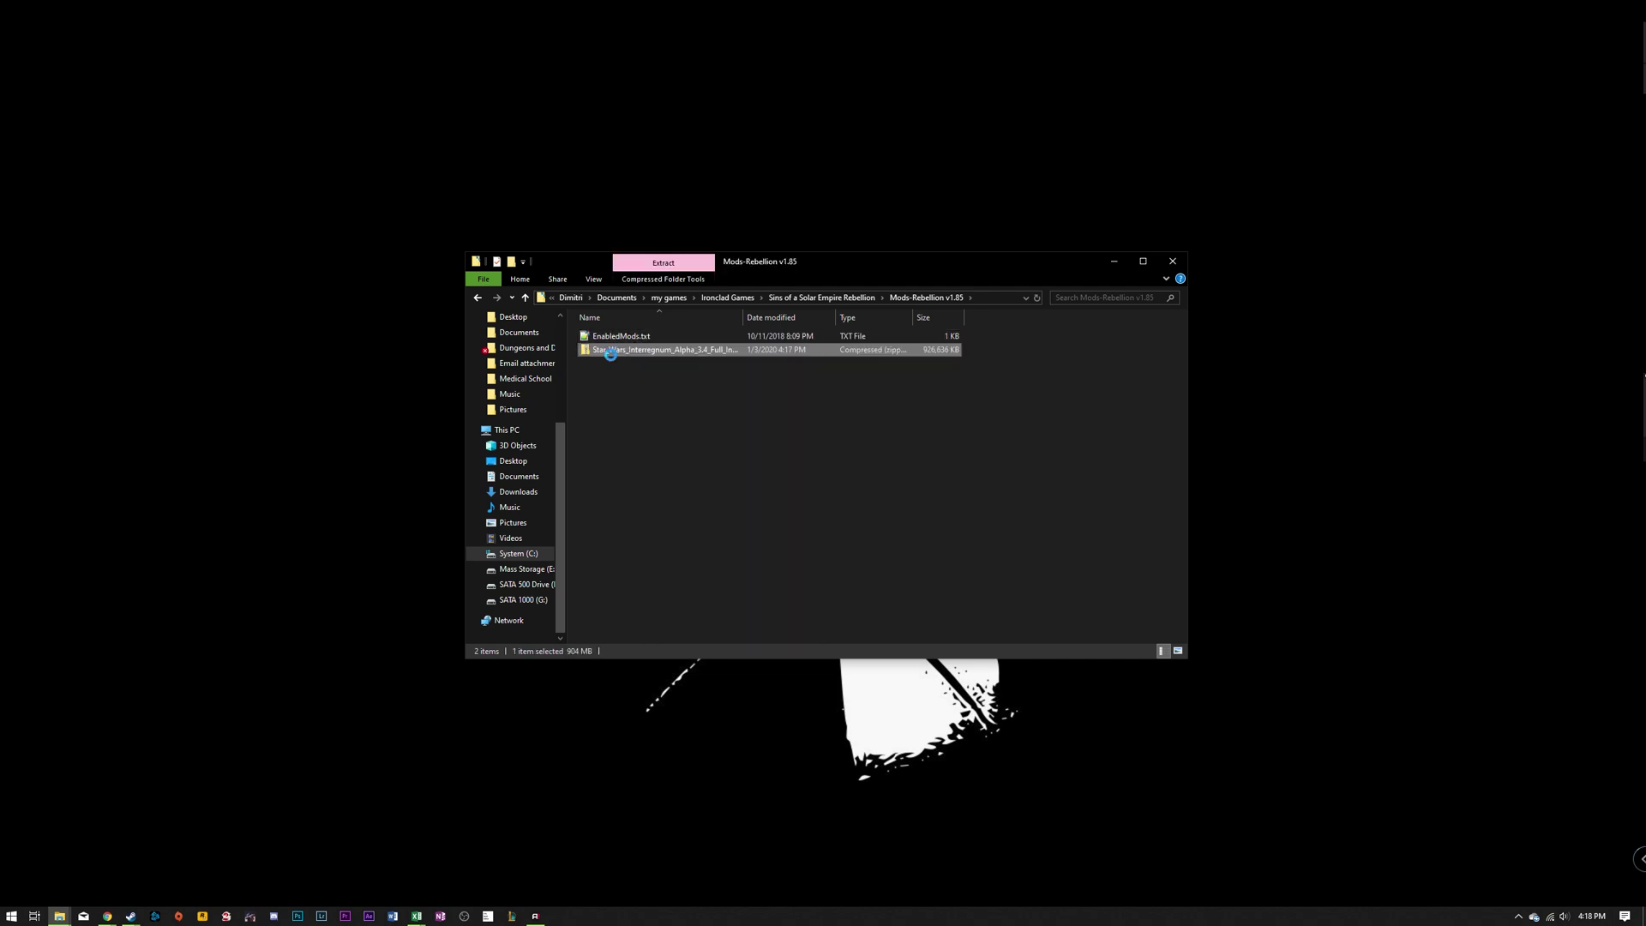
right_click(610, 354)
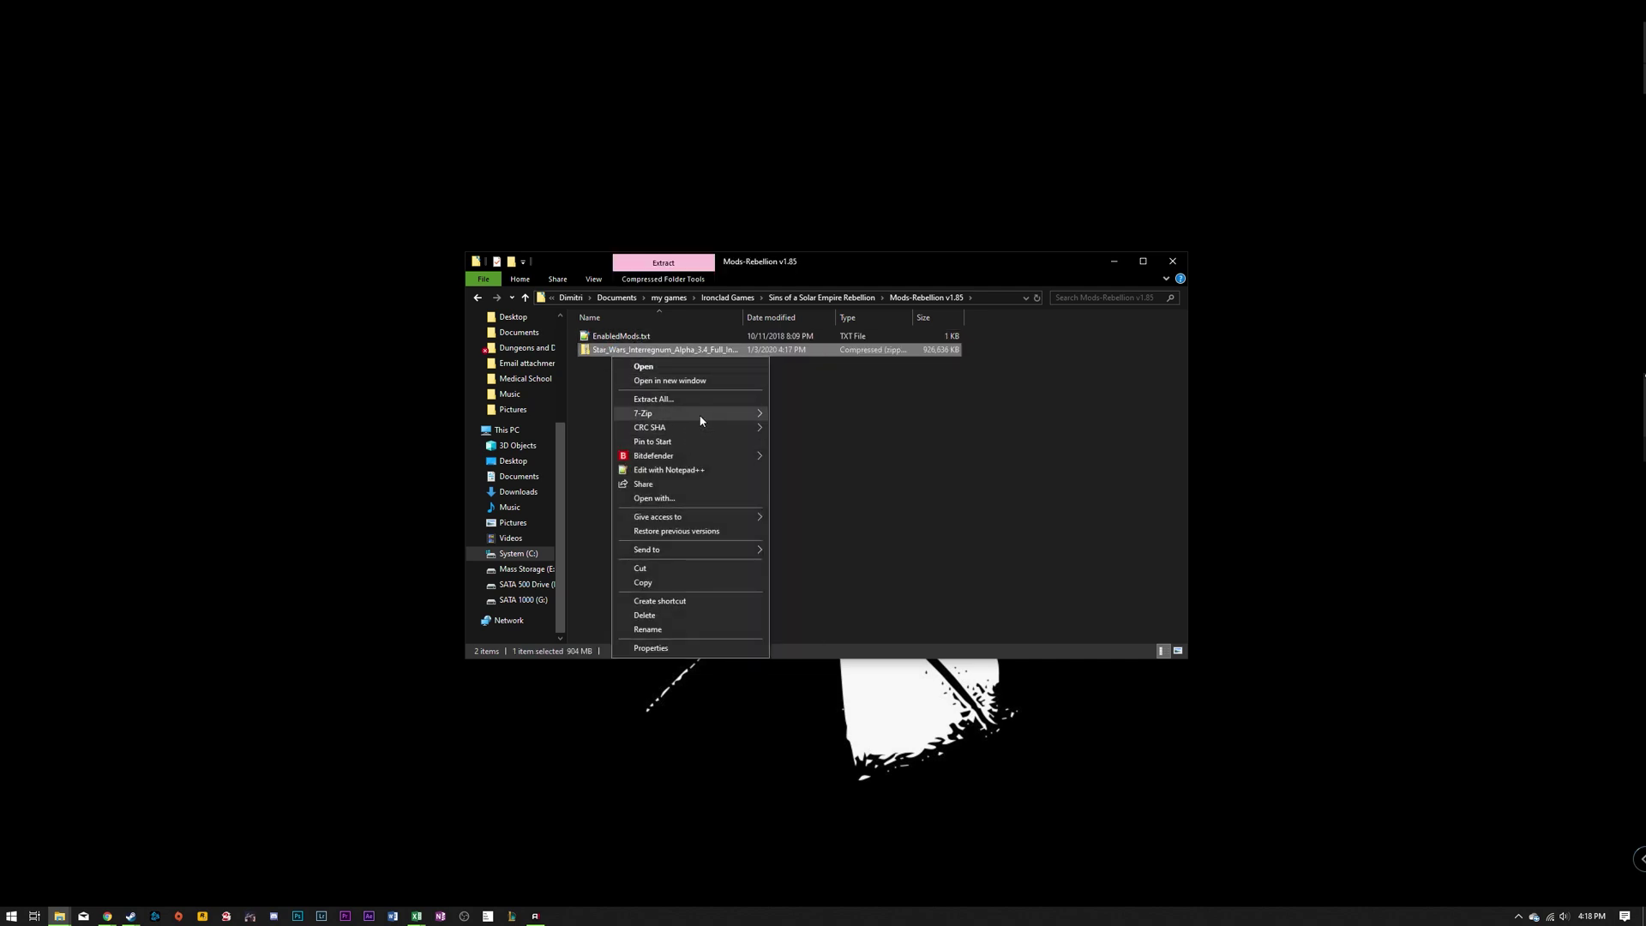
mouse_move(727, 413)
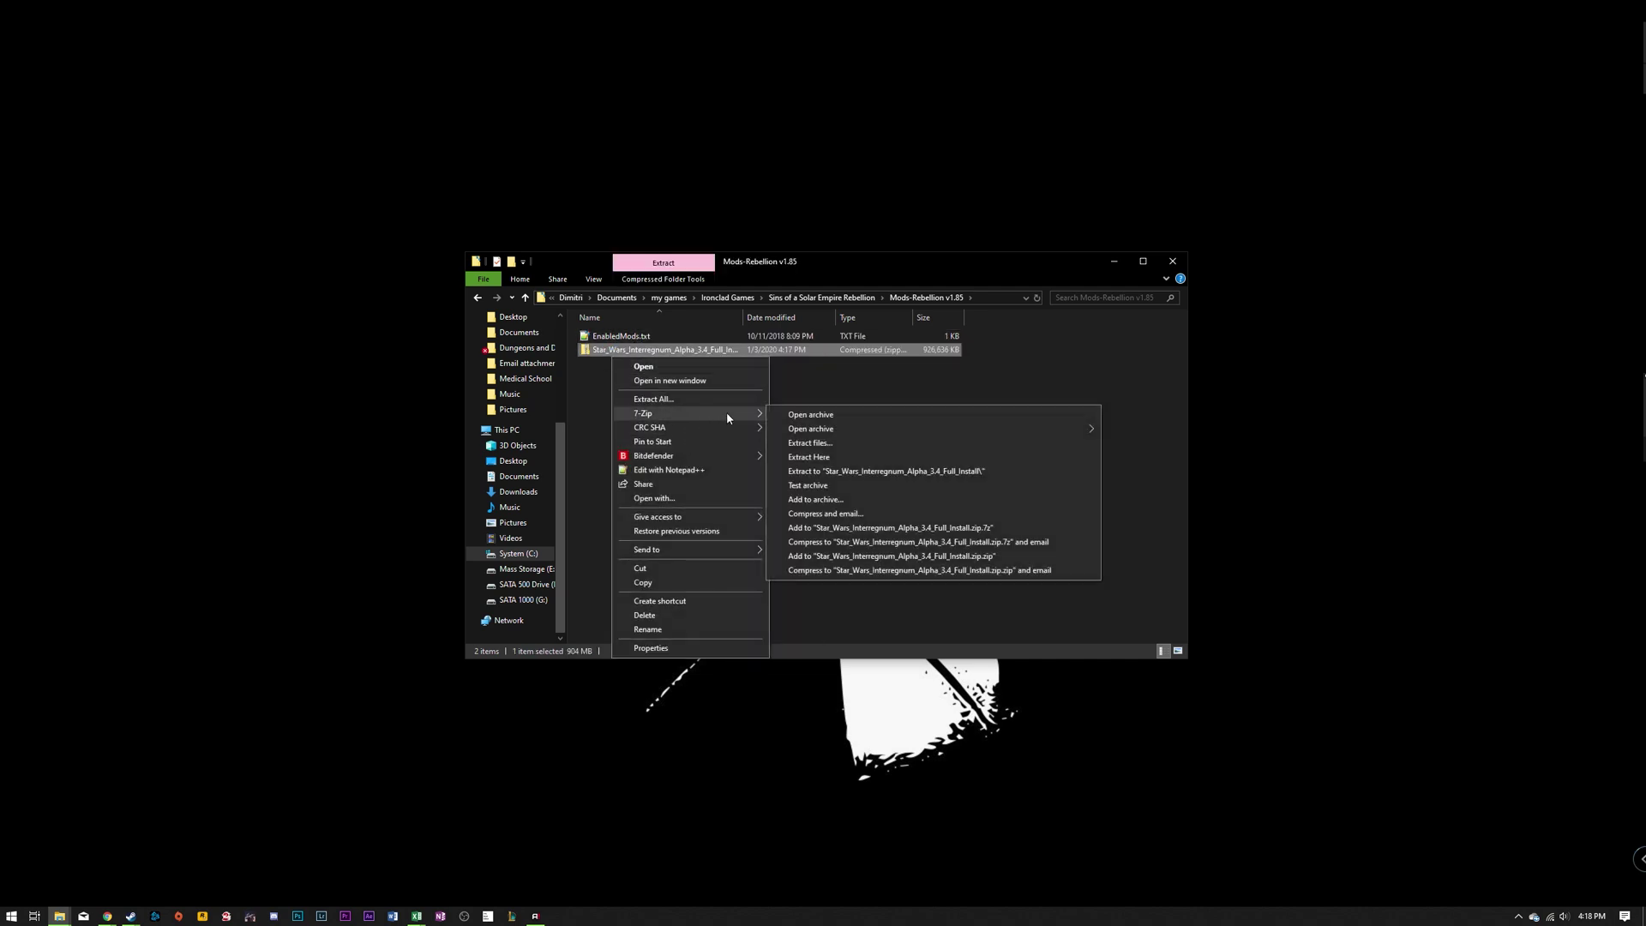
left_click(814, 459)
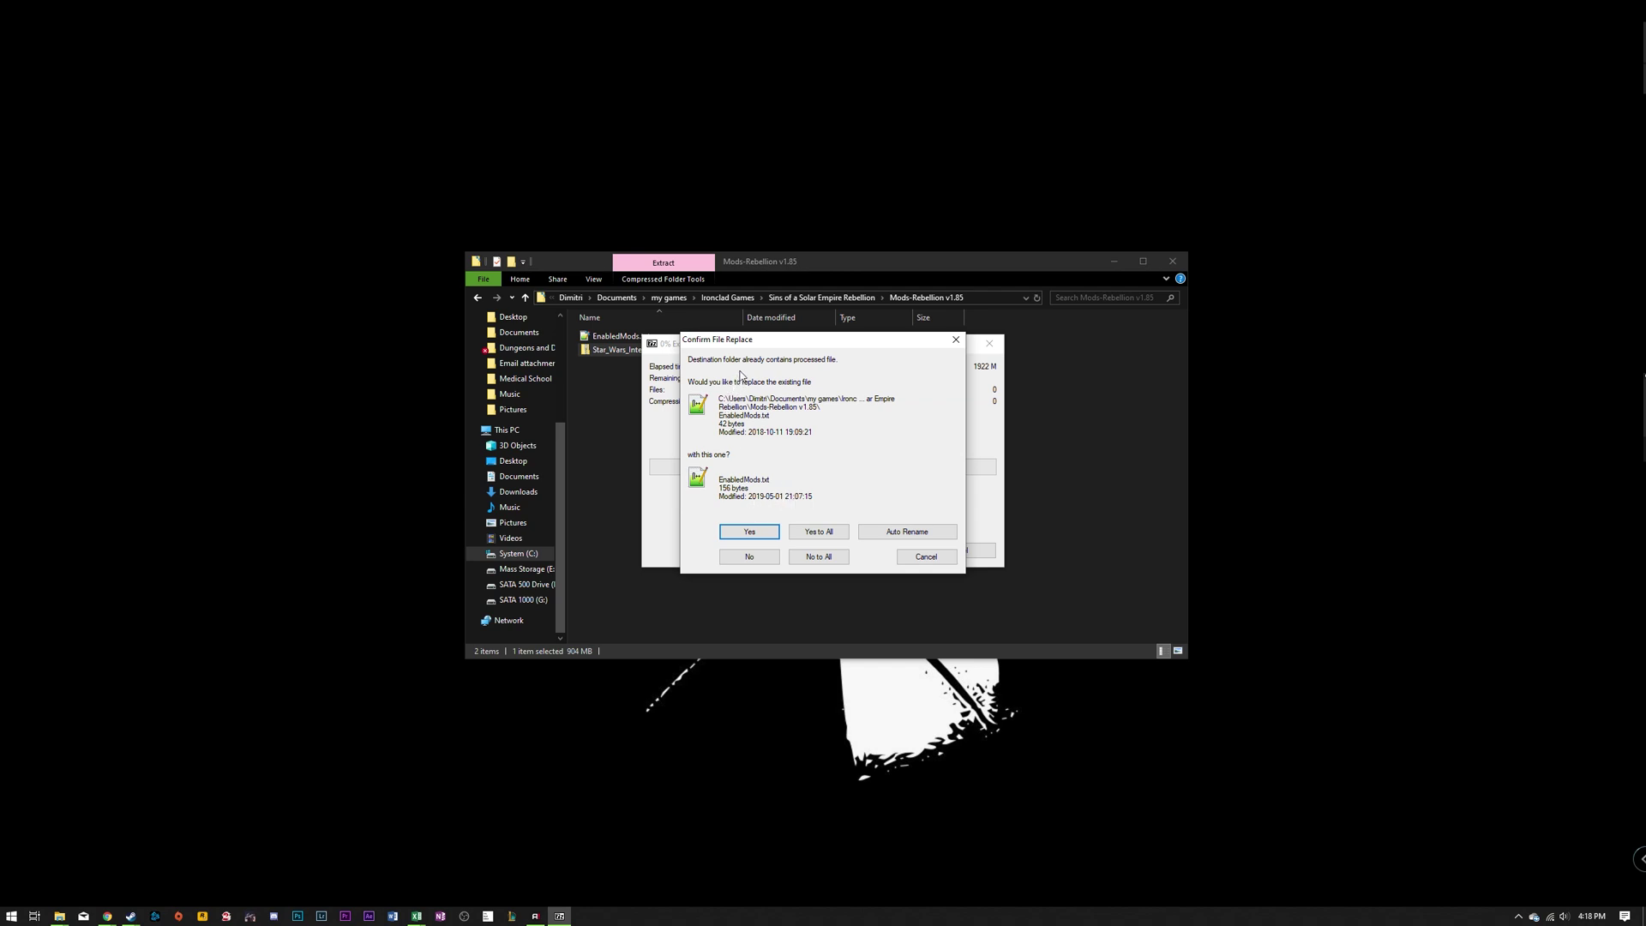
Allow EnabledMods.txt to be replaced, delete the leftover zip after extraction, and close the window
left_click(749, 532)
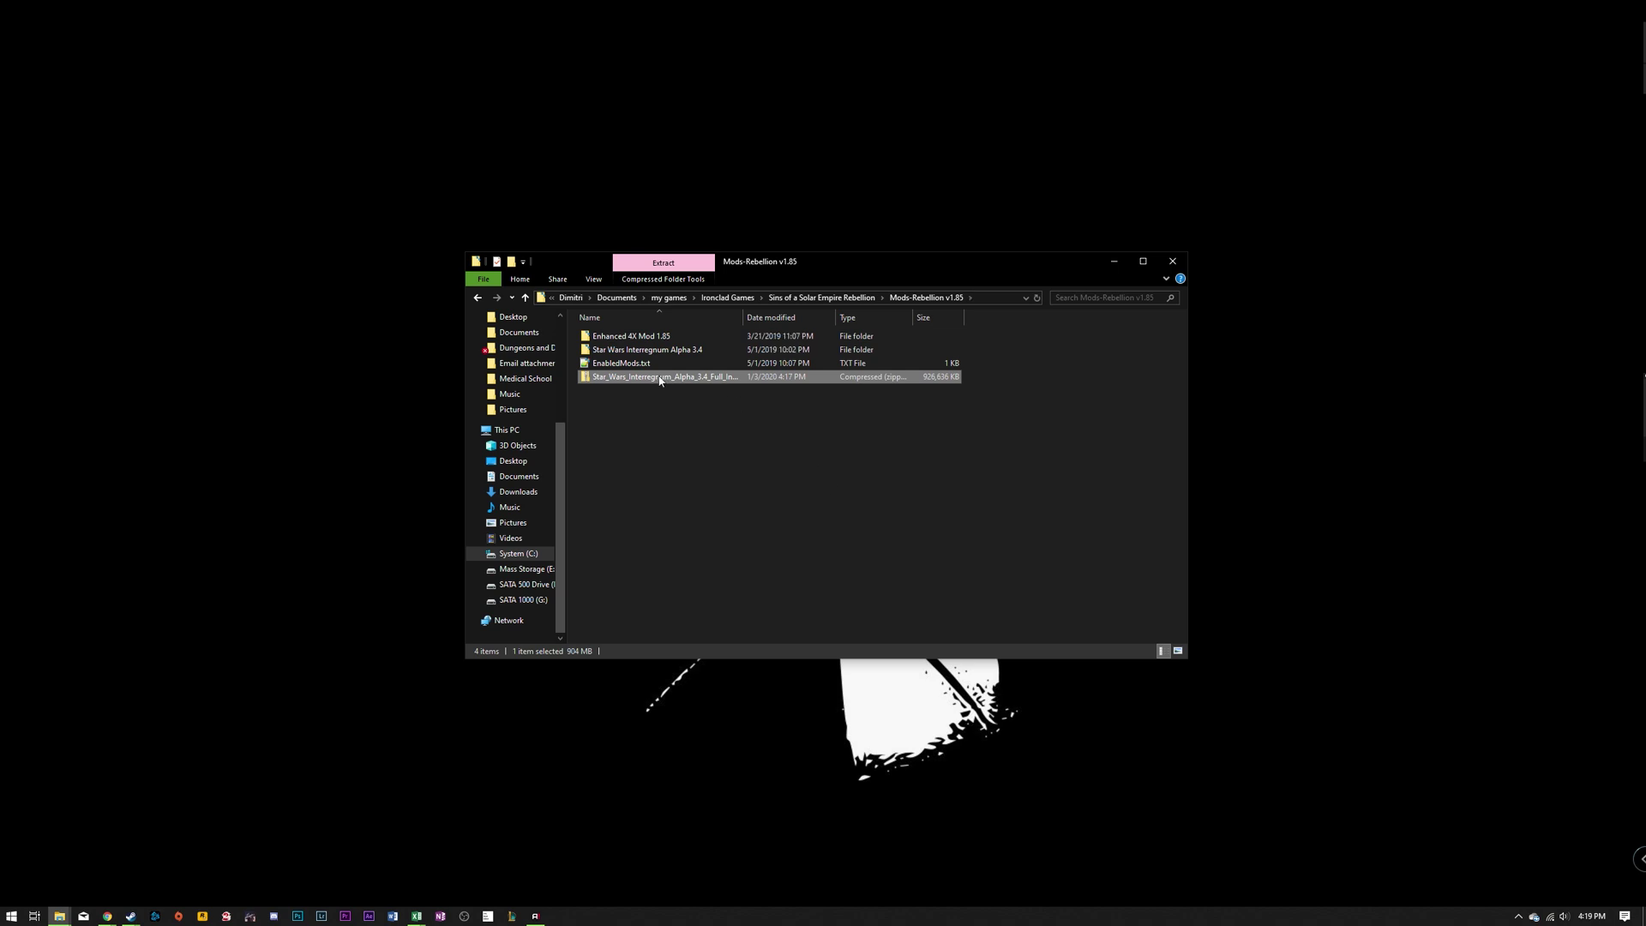
left_click(744, 419)
left_click_drag(744, 418, 635, 379)
key("Delete")
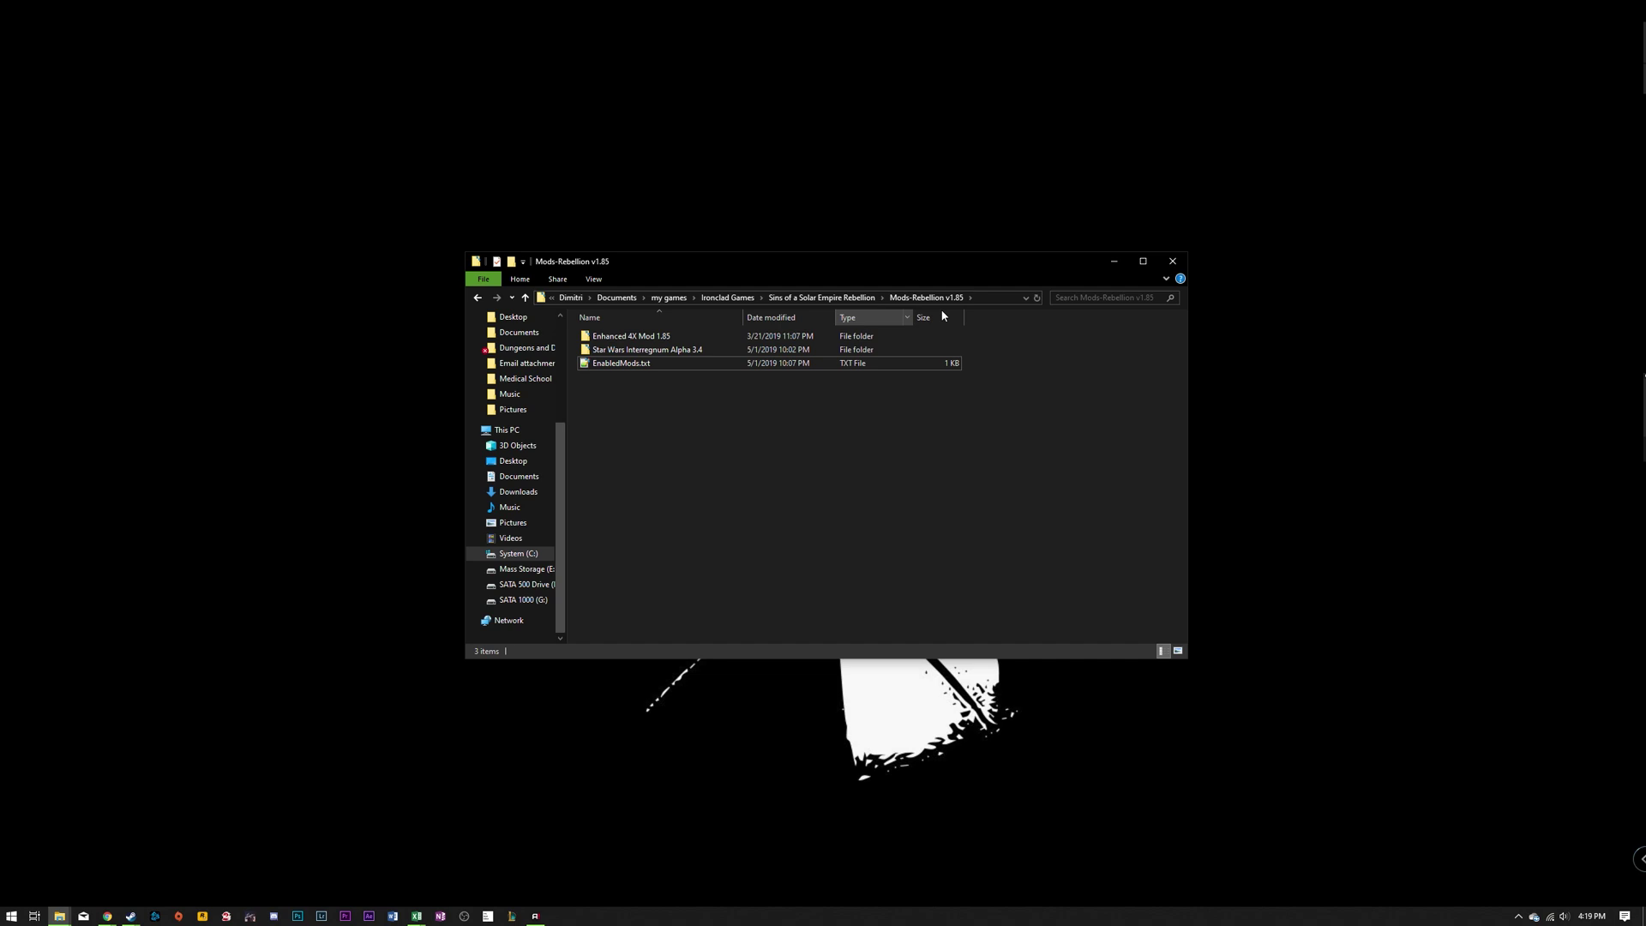
left_click_drag(1019, 350, 673, 337)
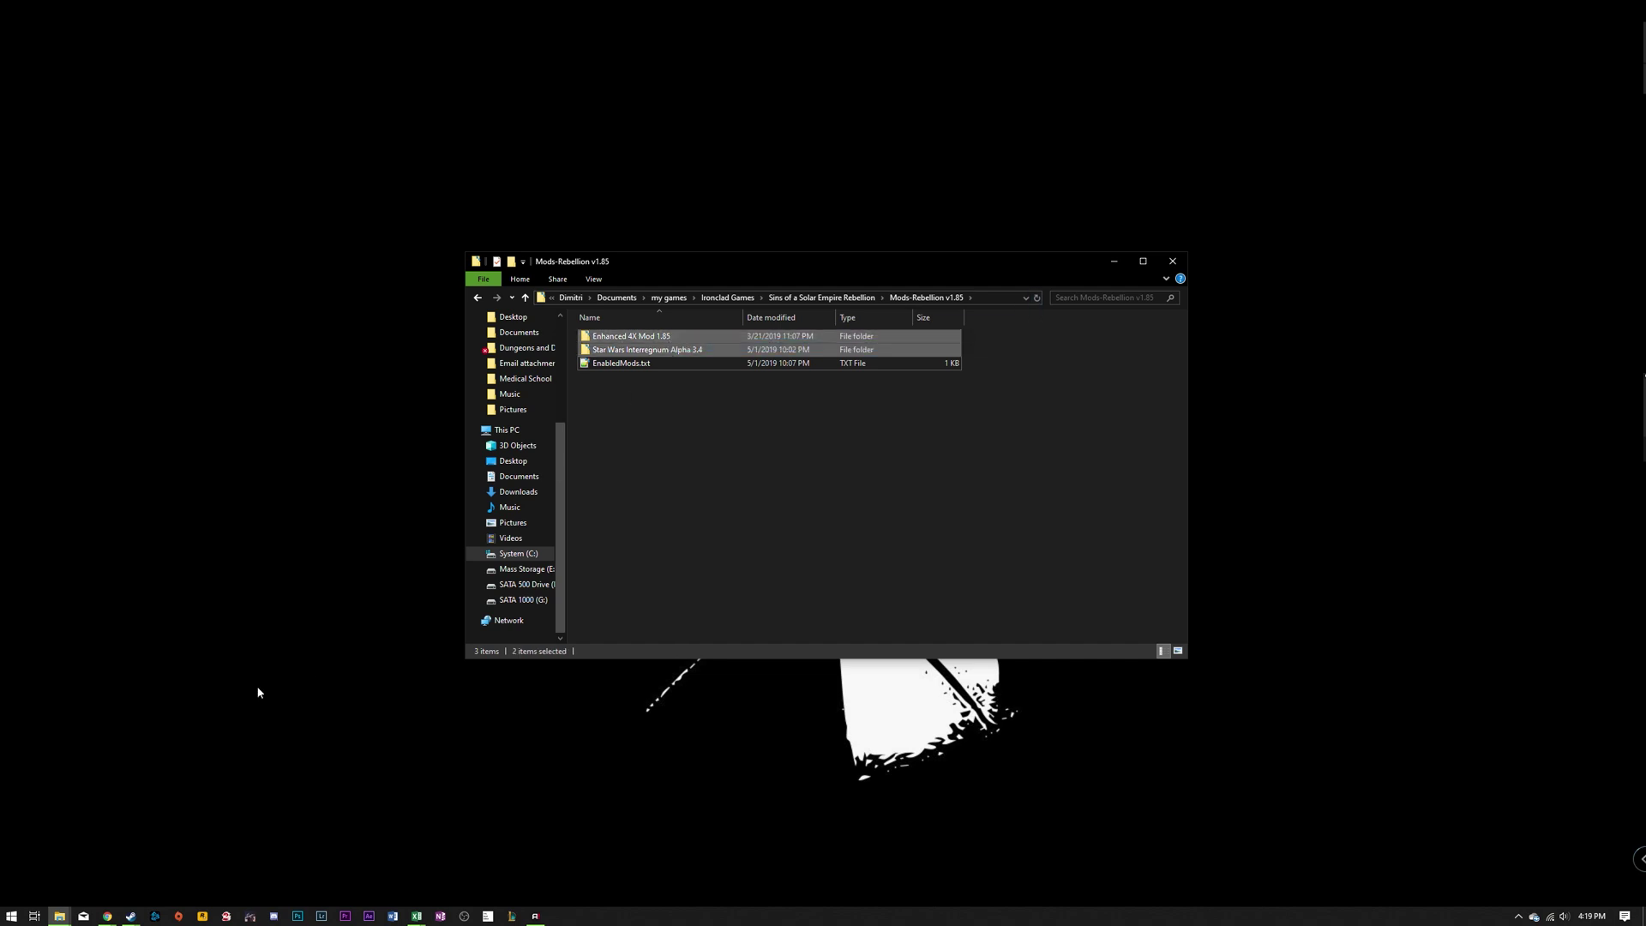
left_click(1172, 261)
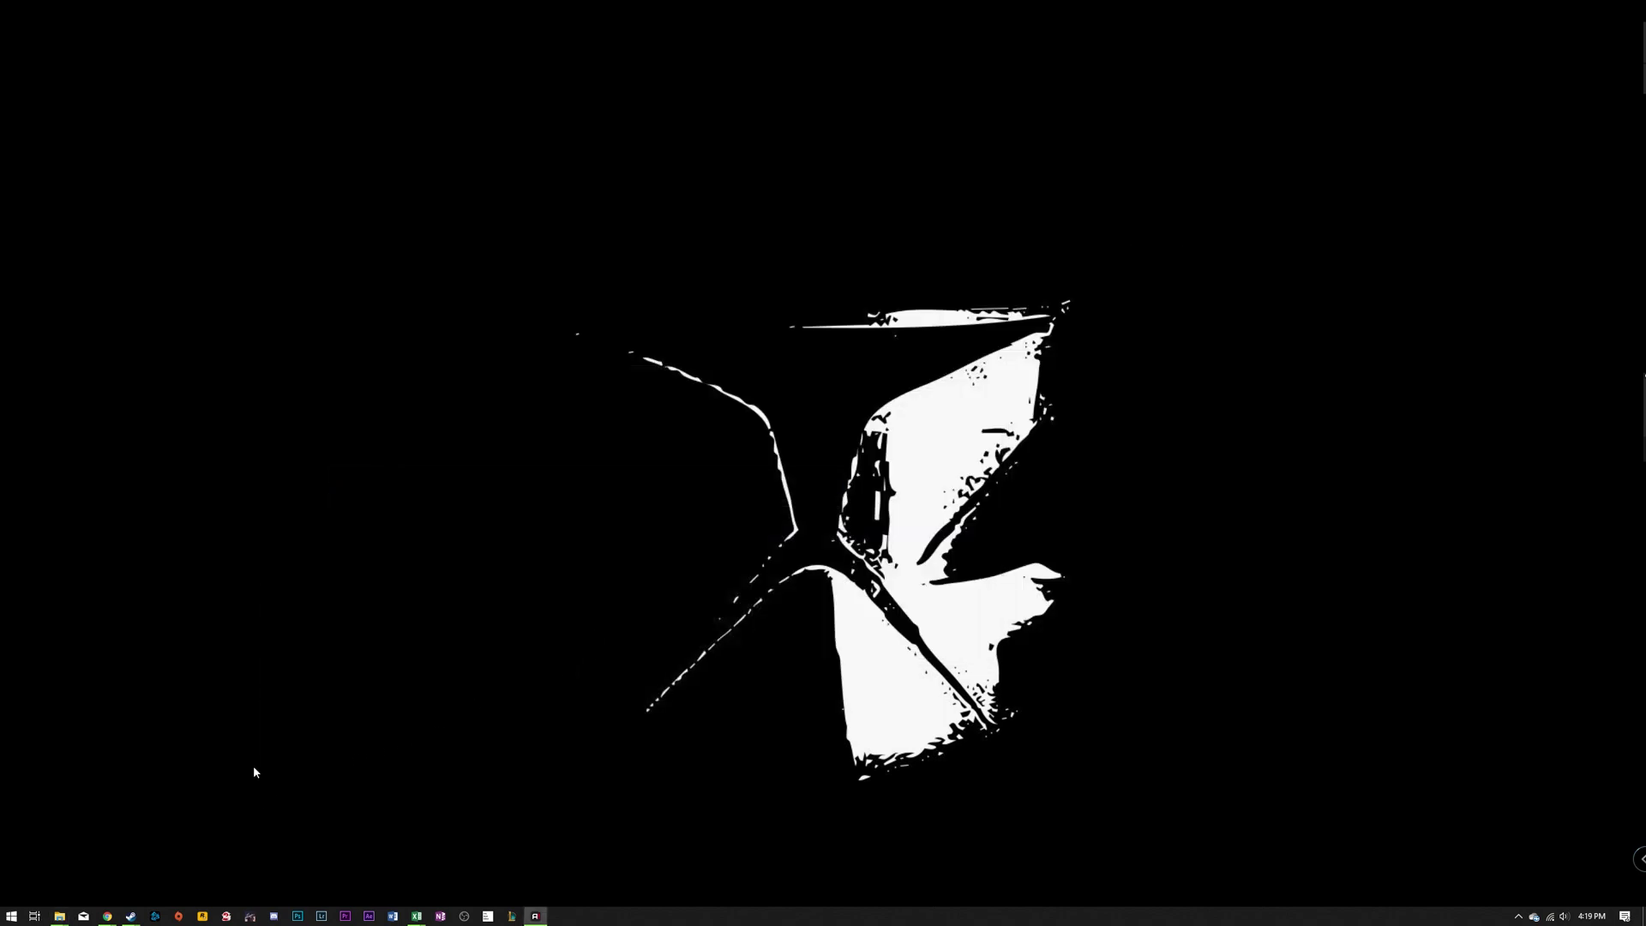
Launch Sins of a Solar Empire: Rebellion from the Steam library
left_click(131, 915)
left_click(85, 858)
left_click(217, 455)
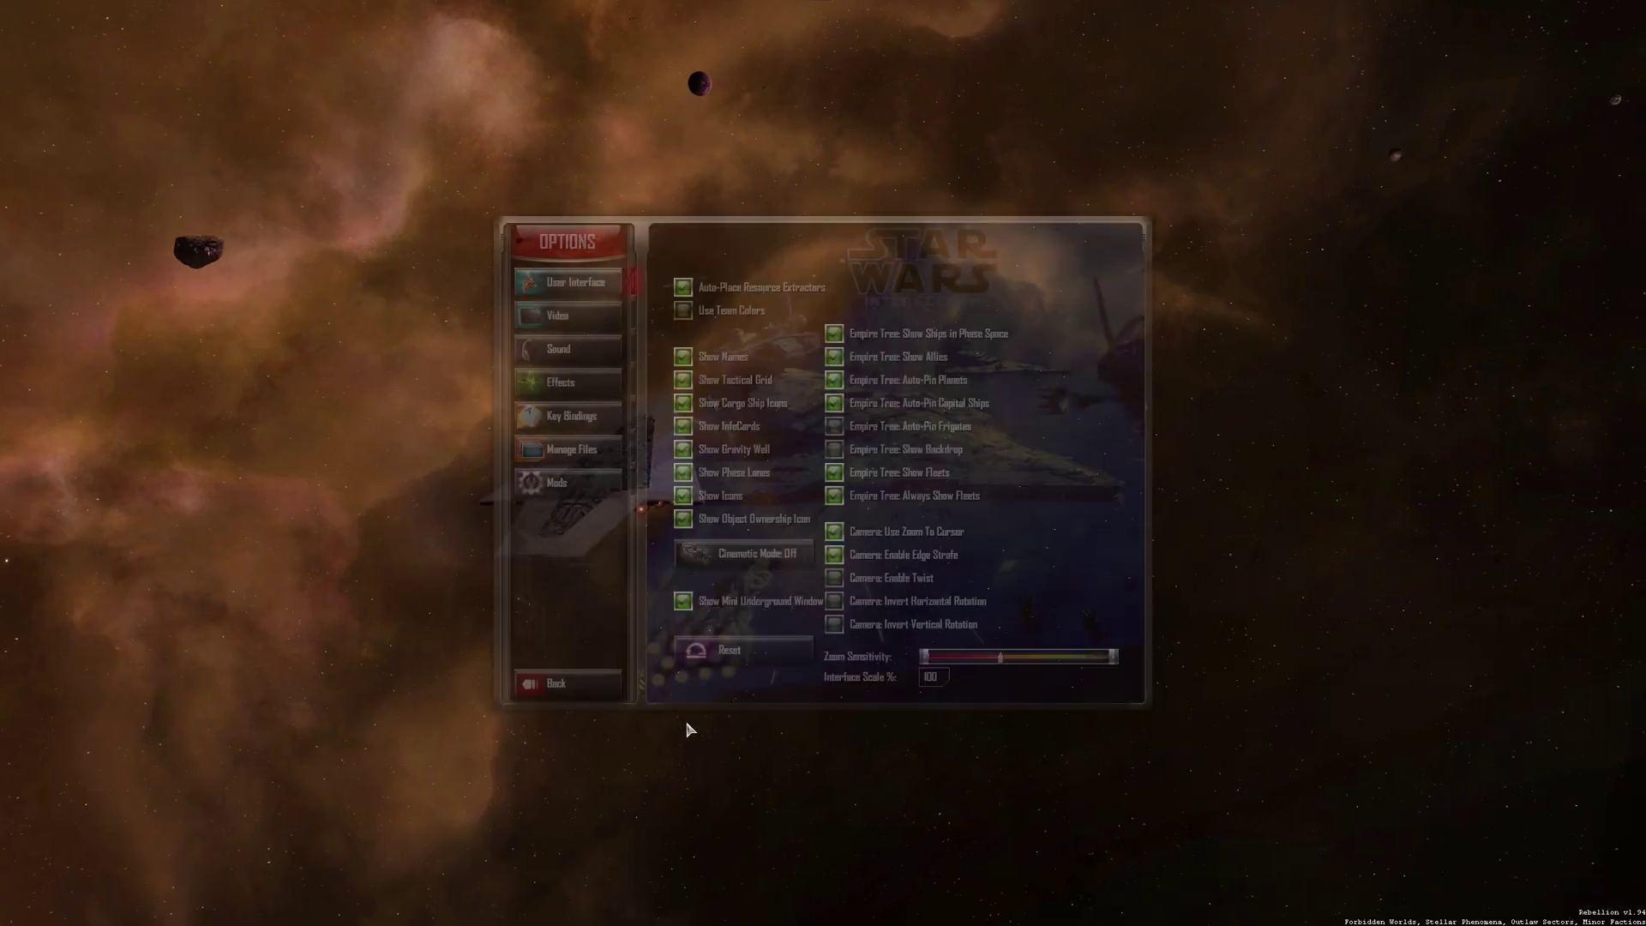
Show the Mods options listing Star Wars Interregnum Alpha 3.4 and Enhanced 4X Mod 1.85 enabled
left_click(566, 482)
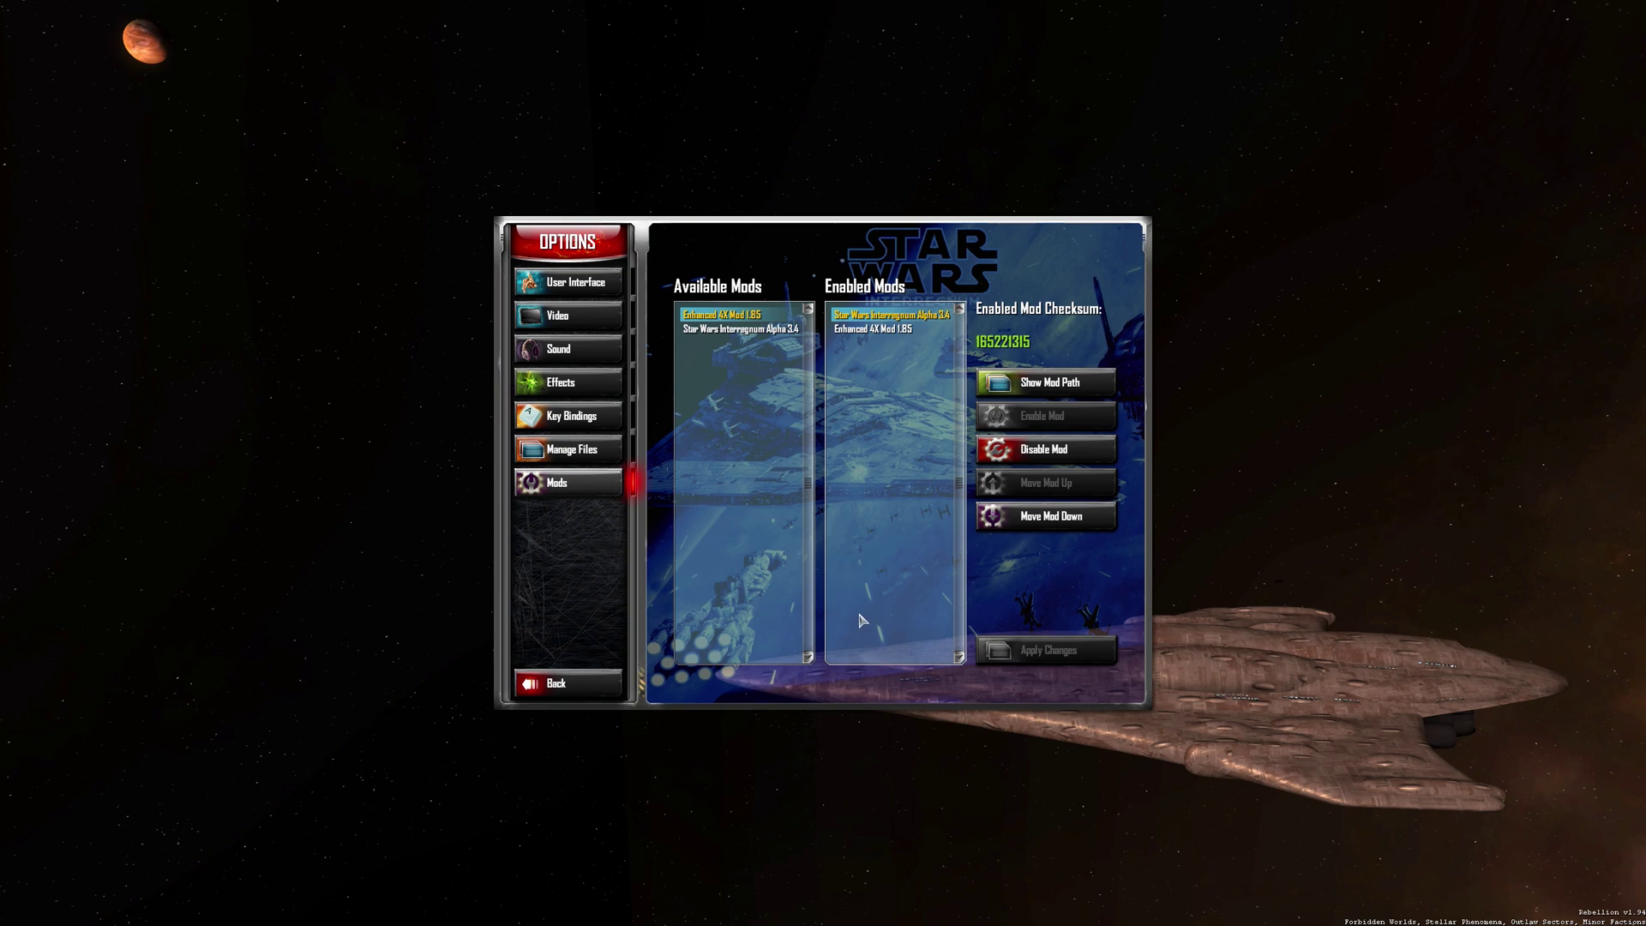
Go Back from Options to the Star Wars Interregnum main menu
left_click(571, 686)
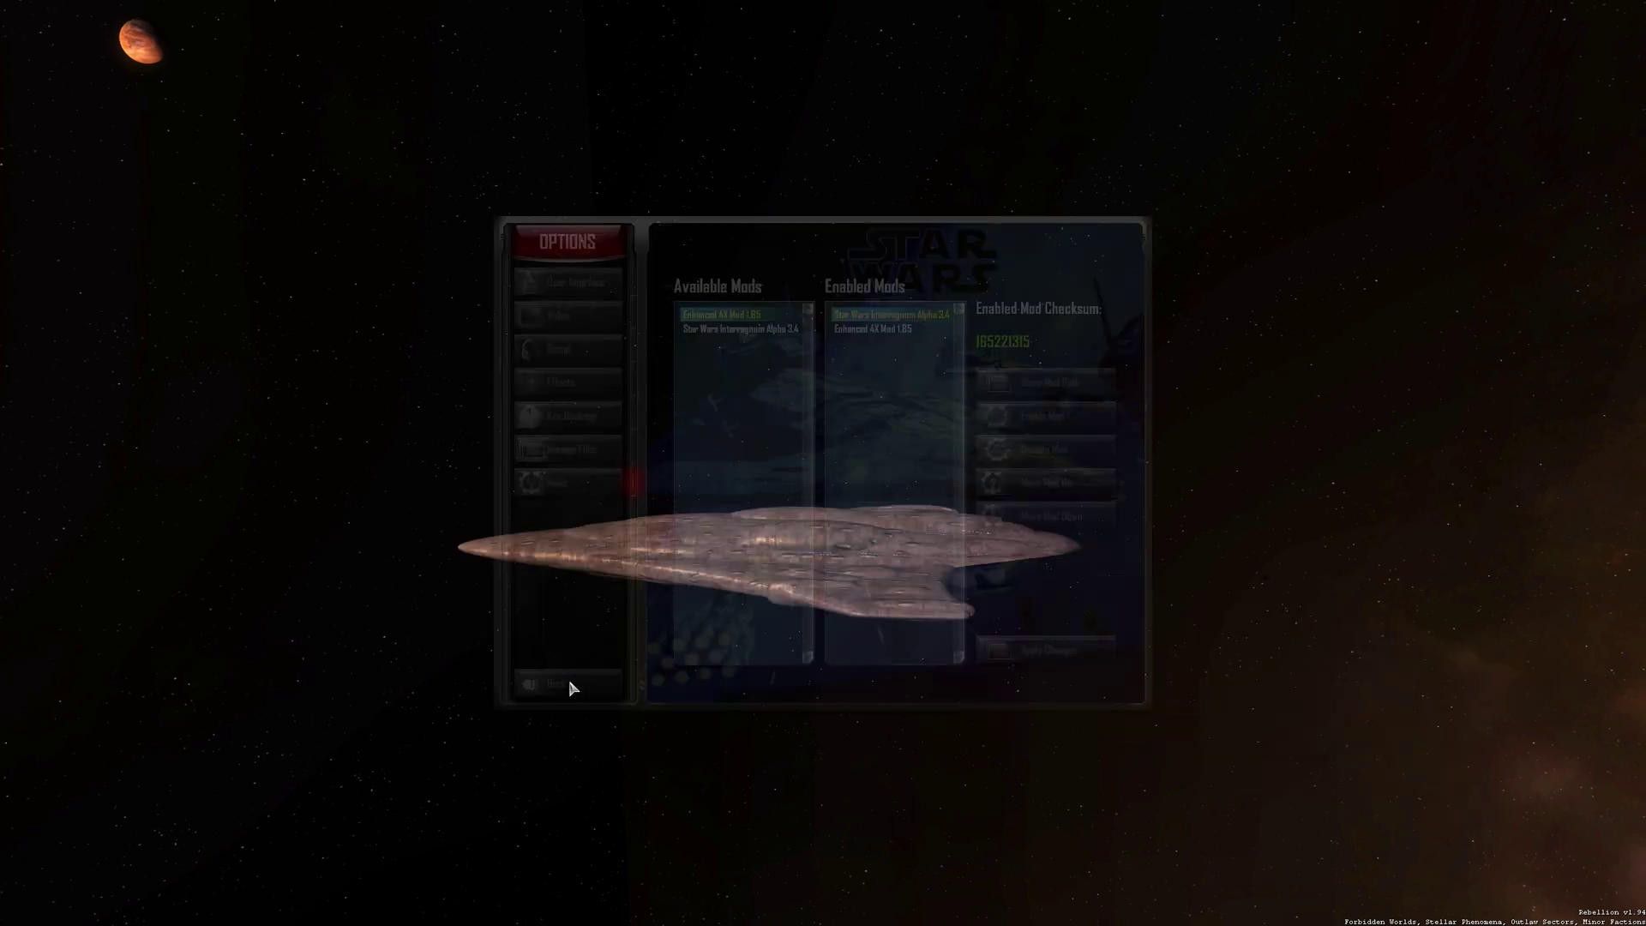